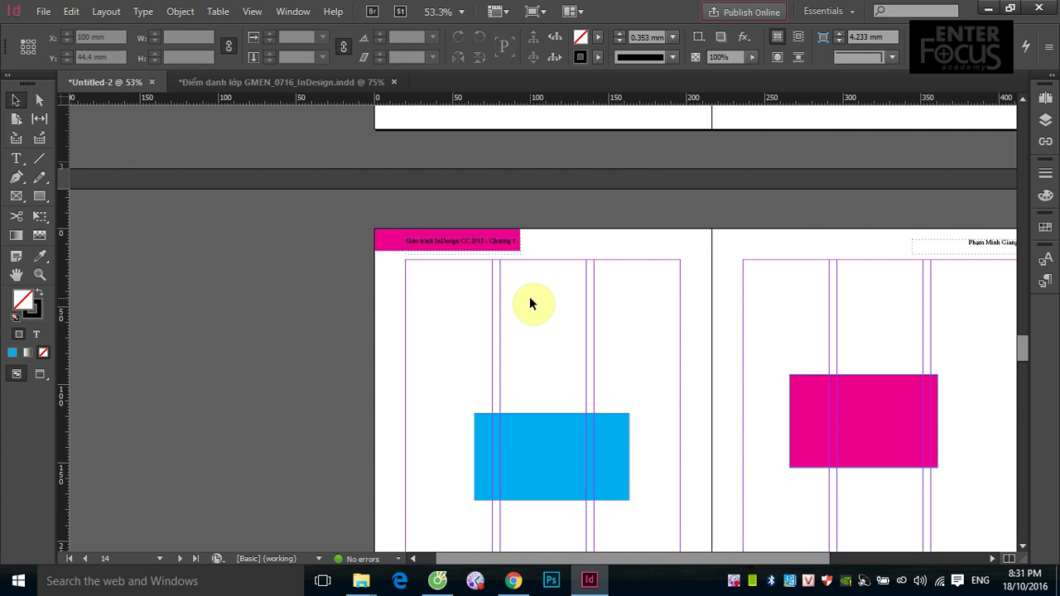
Create a new one-page print document with facing pages and the A4 page size
{"action": "left_click", "coordinate": [44, 16]}
{"action": "mouse_move", "coordinate": [236, 29]}
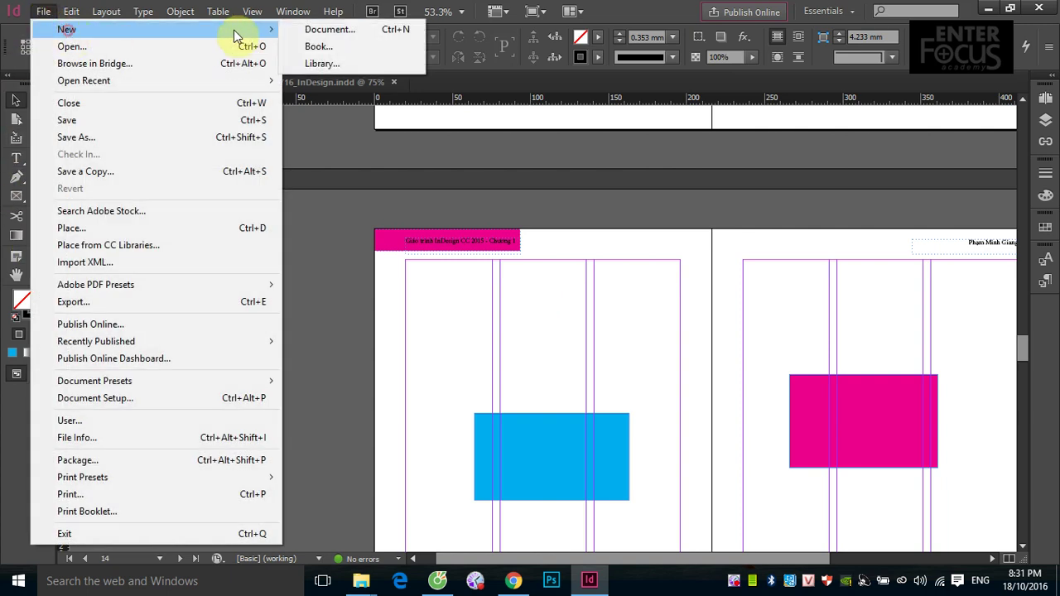
{"action": "left_click", "coordinate": [316, 33]}
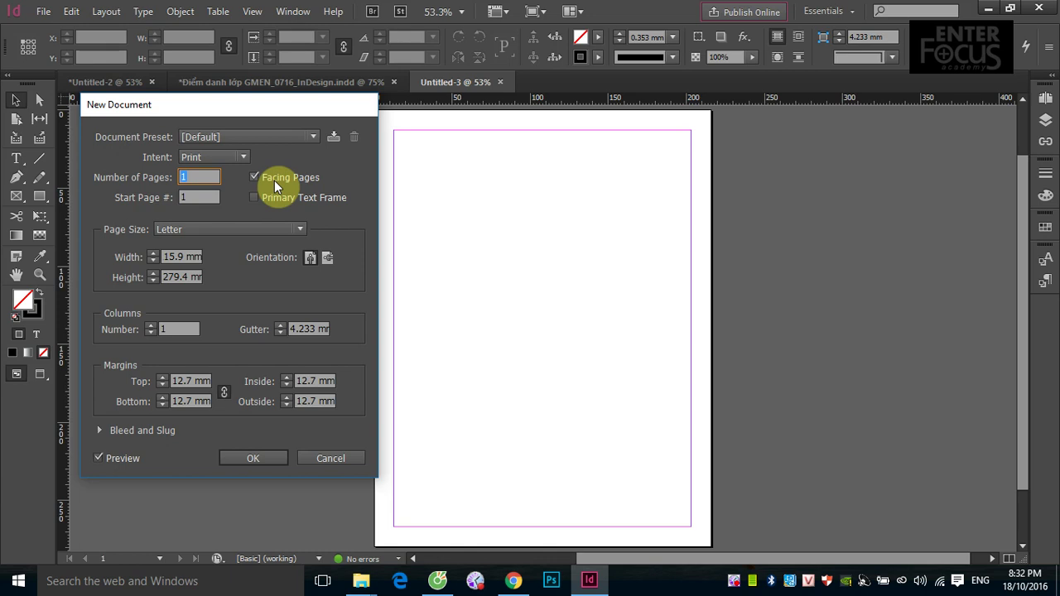
{"action": "left_click", "coordinate": [300, 231]}
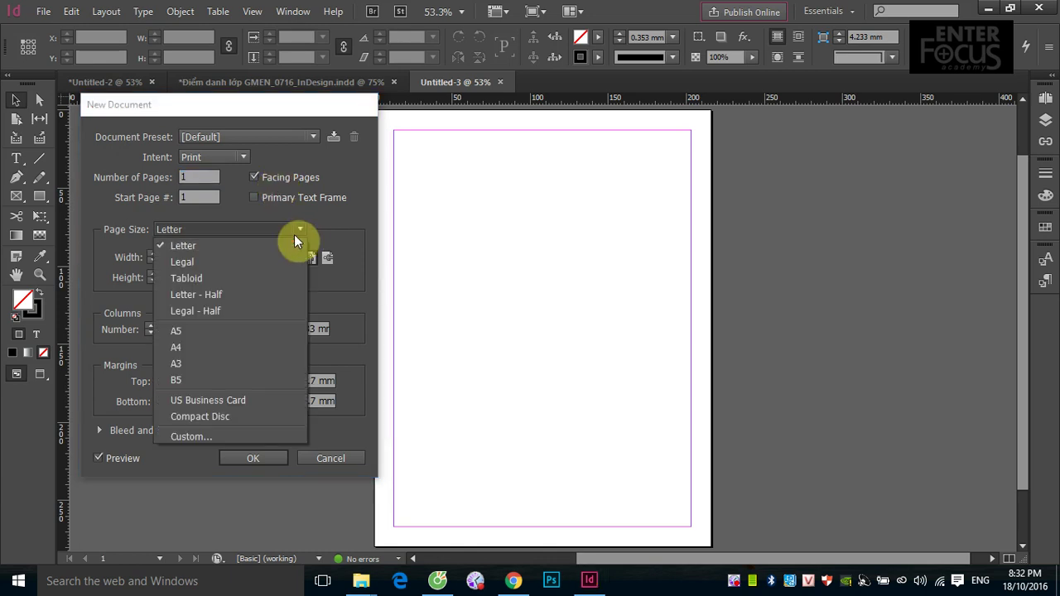
{"action": "left_click", "coordinate": [223, 348]}
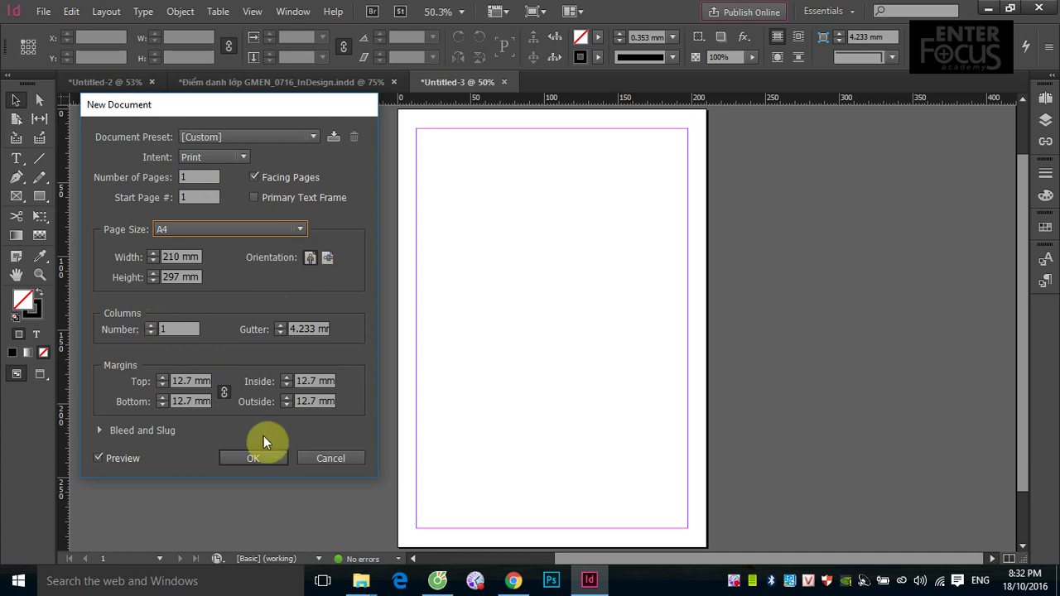
{"action": "left_click", "coordinate": [253, 458]}
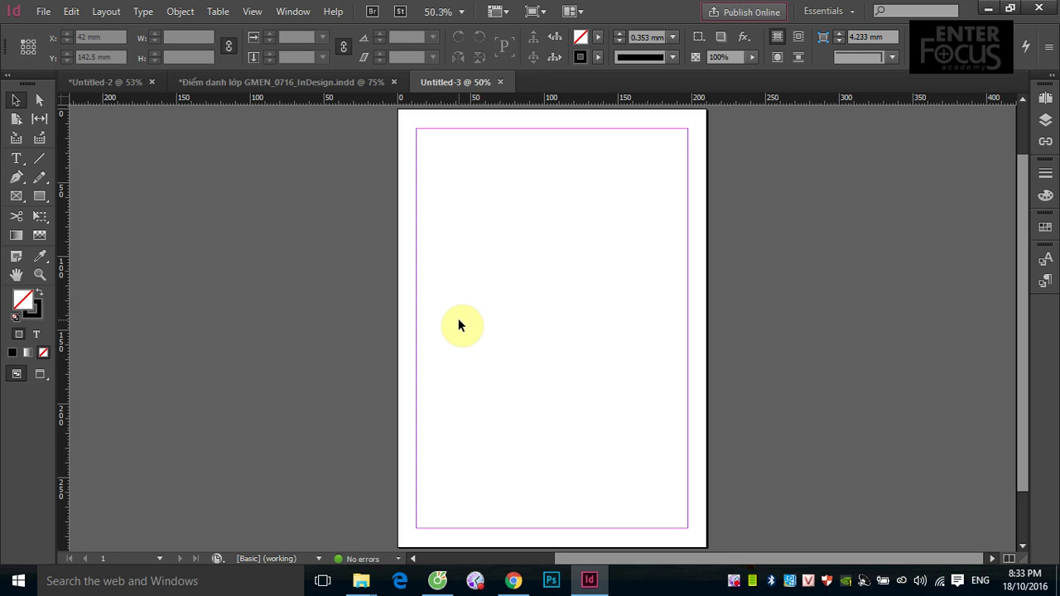
Draw a text frame filling the page margins and enter "Nhập văn bản vào tài liệu InDesign" in it
{"action": "left_click", "coordinate": [16, 160]}
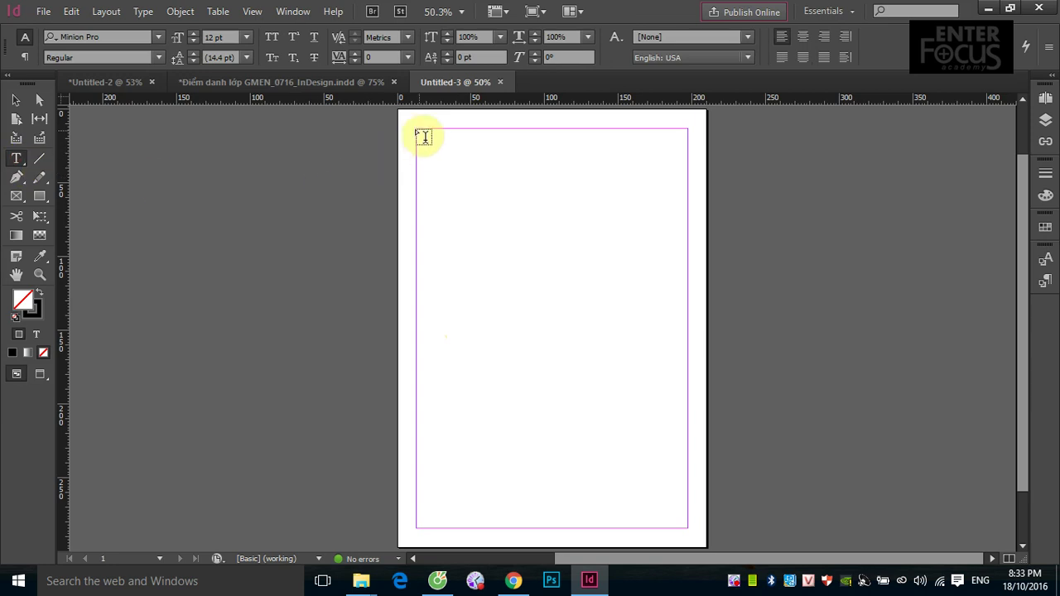
{"action": "left_click_drag", "start_coordinate": [417, 130], "coordinate": [685, 526]}
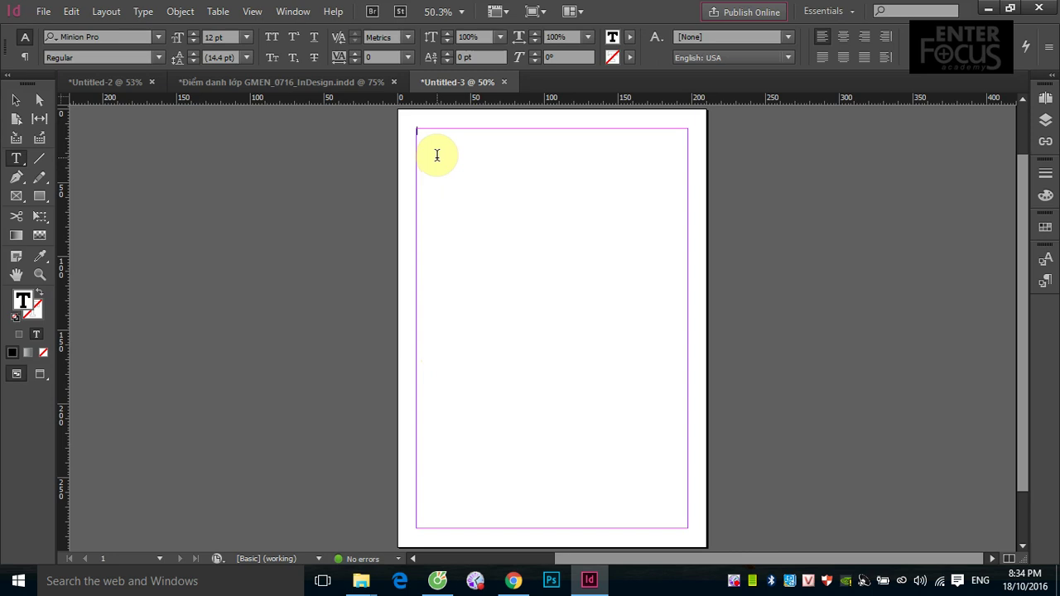
{"action": "type", "text": "Nhập"}
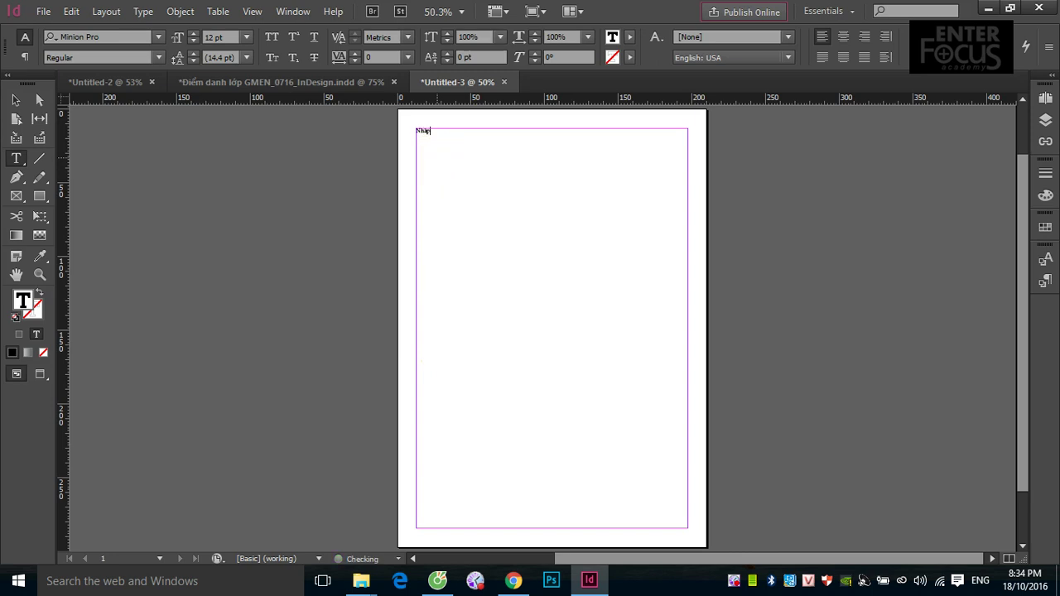
{"action": "type", "text": " văn bản vào ta"}
{"action": "type", "text": "i liệu InDesign"}
{"action": "left_click", "coordinate": [15, 100]}
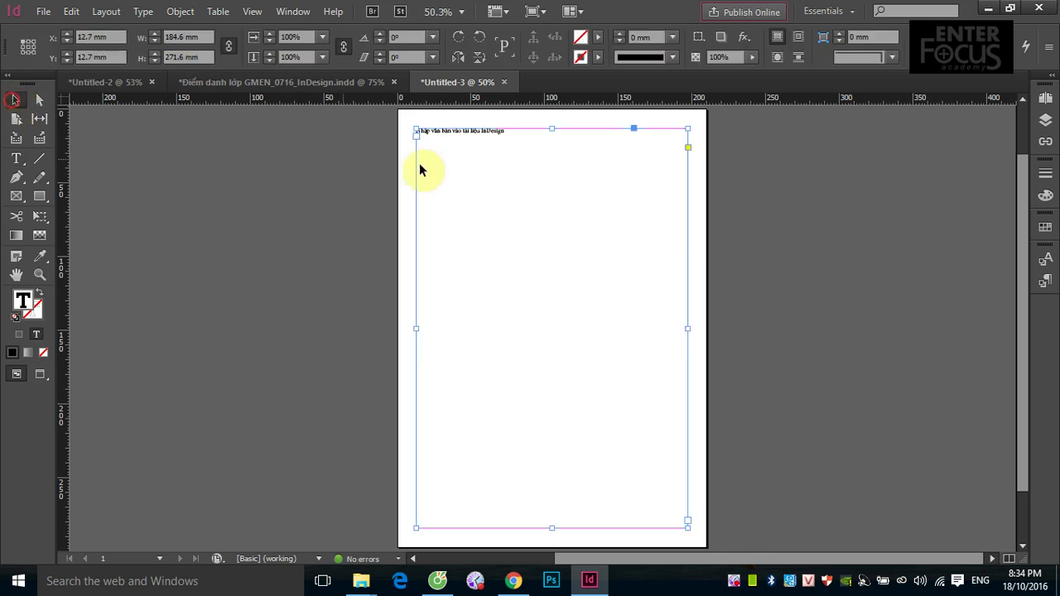
{"action": "left_click_drag", "start_coordinate": [398, 121], "coordinate": [544, 158]}
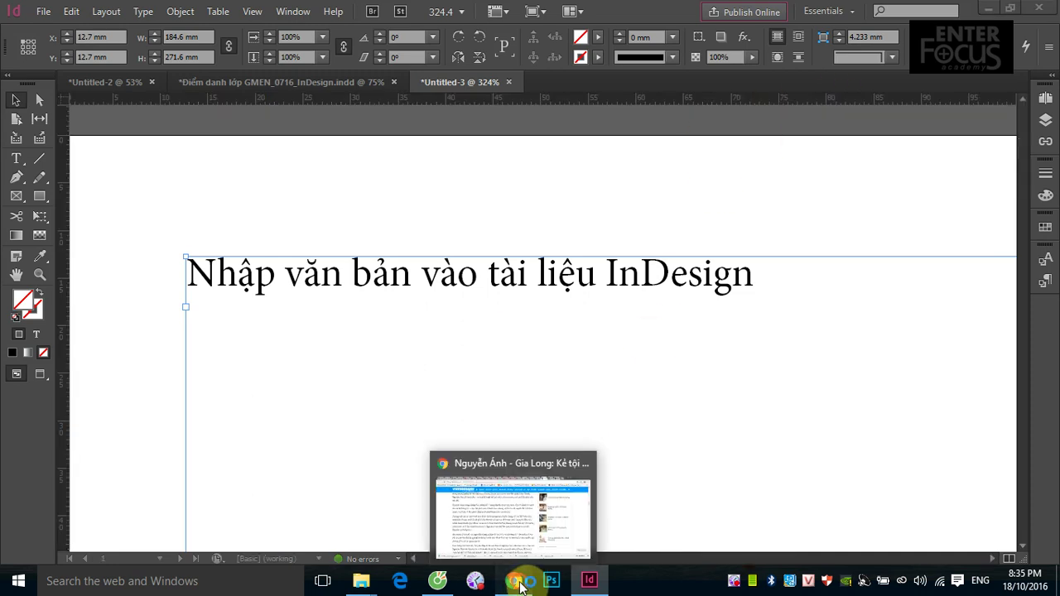
Switch to Chrome and search Google for "lorem ipsum dolor sit amet" in a new tab
{"action": "left_click", "coordinate": [513, 579]}
{"action": "left_click", "coordinate": [867, 12]}
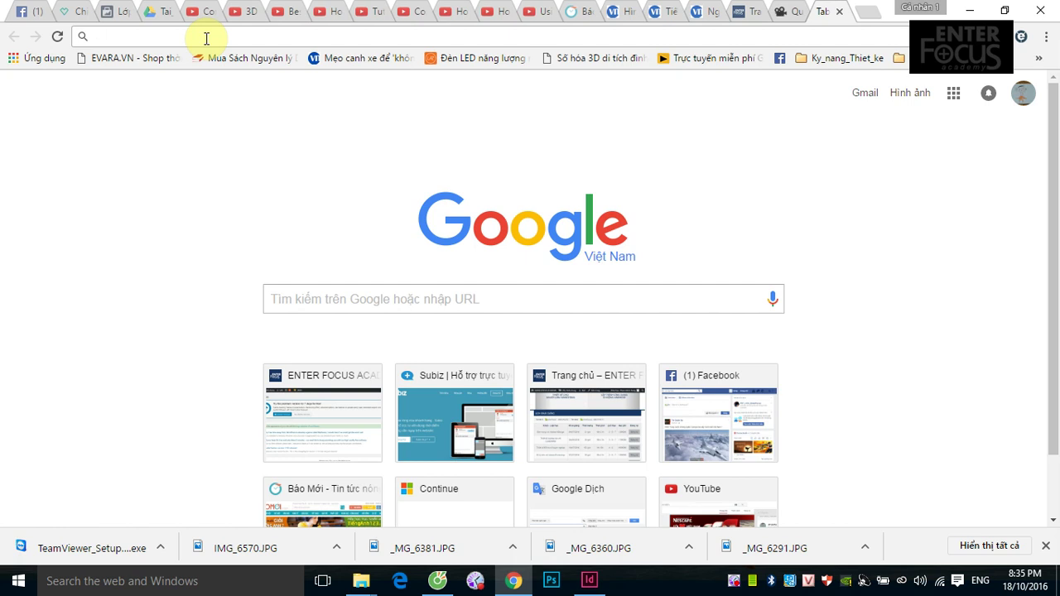
{"action": "type", "text": "loóe"}
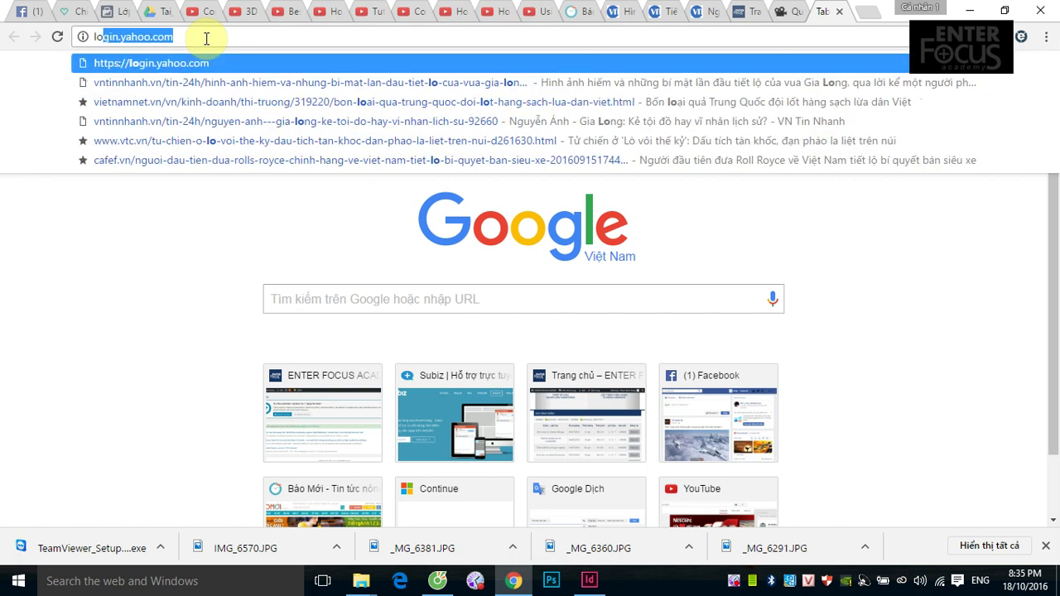
{"action": "key", "text": "BackSpace"}
{"action": "key", "text": "BackSpace"}
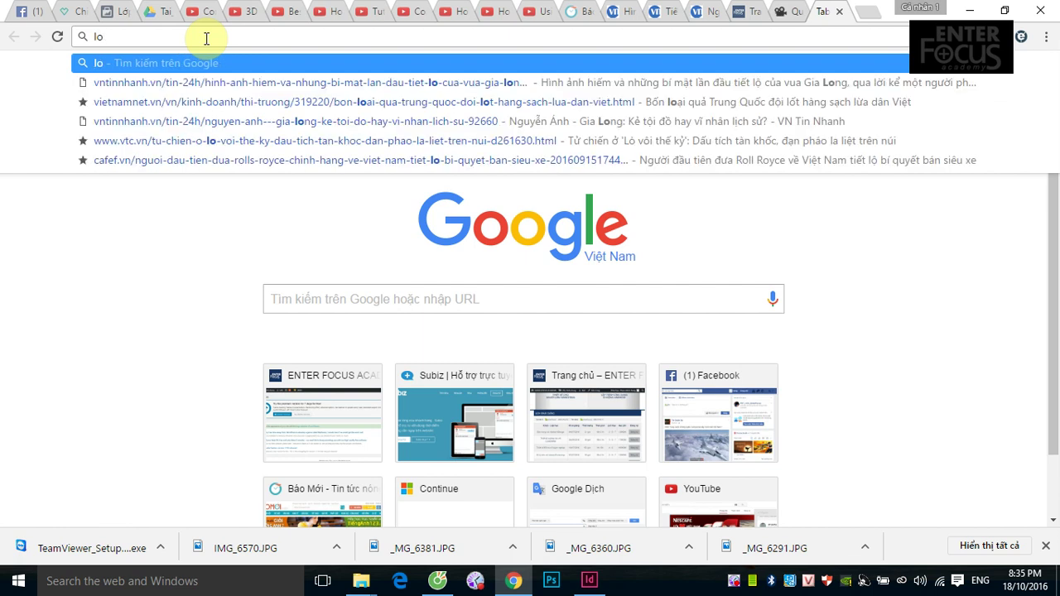
{"action": "type", "text": "r"}
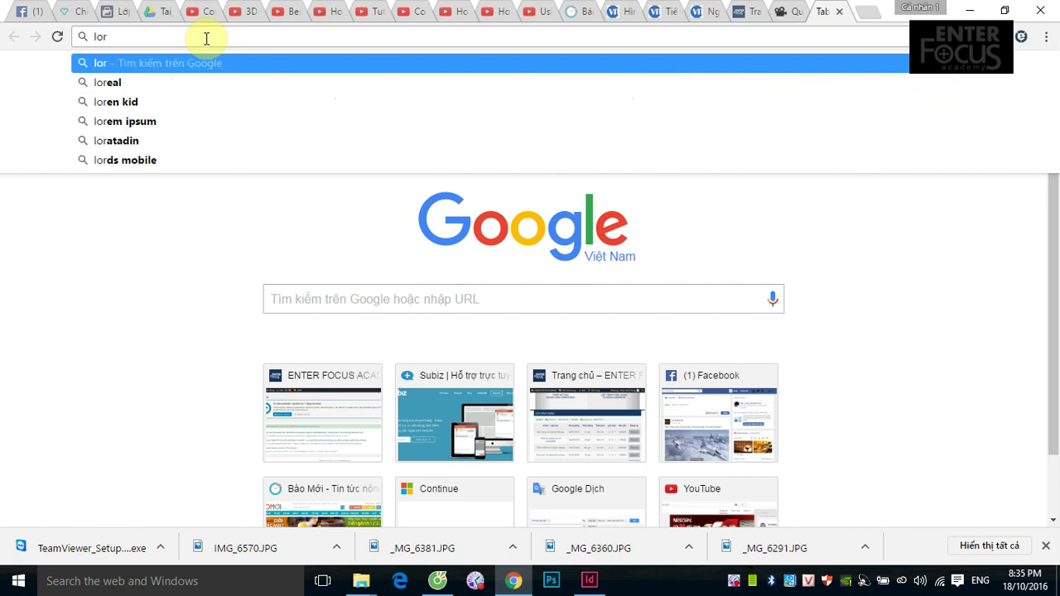
{"action": "type", "text": "em"}
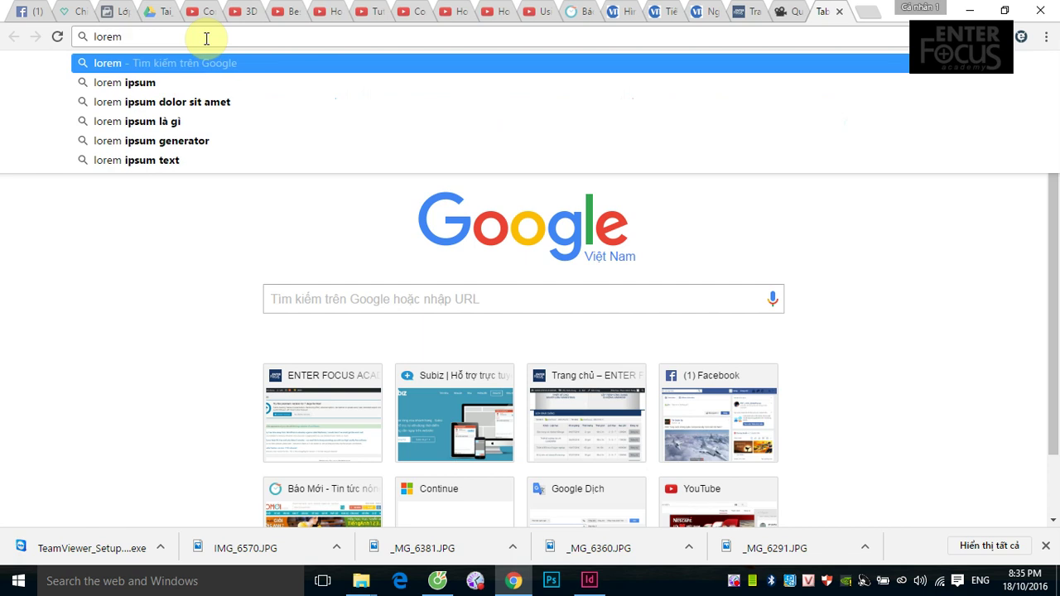
{"action": "left_click", "coordinate": [199, 110]}
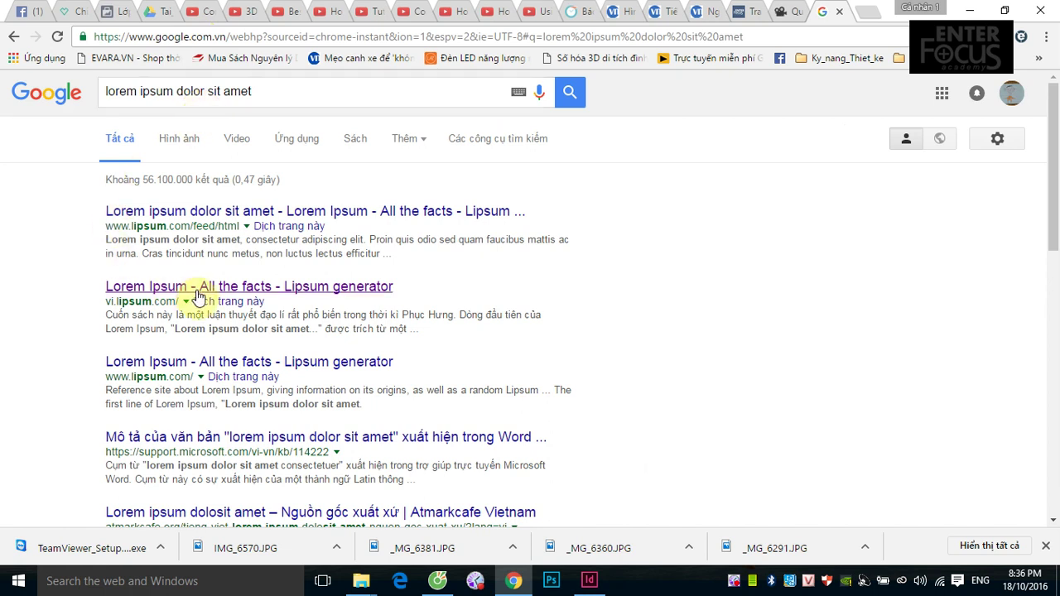
{"action": "left_click", "coordinate": [303, 214]}
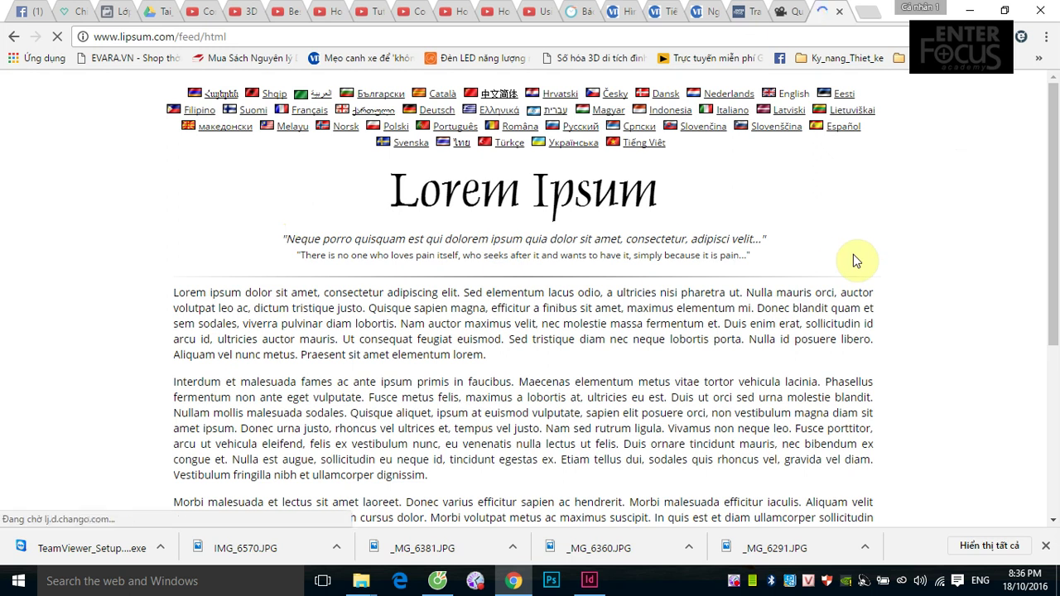
{"action": "scroll", "coordinate": [544, 320], "scroll_direction": "down", "scroll_amount": 4}
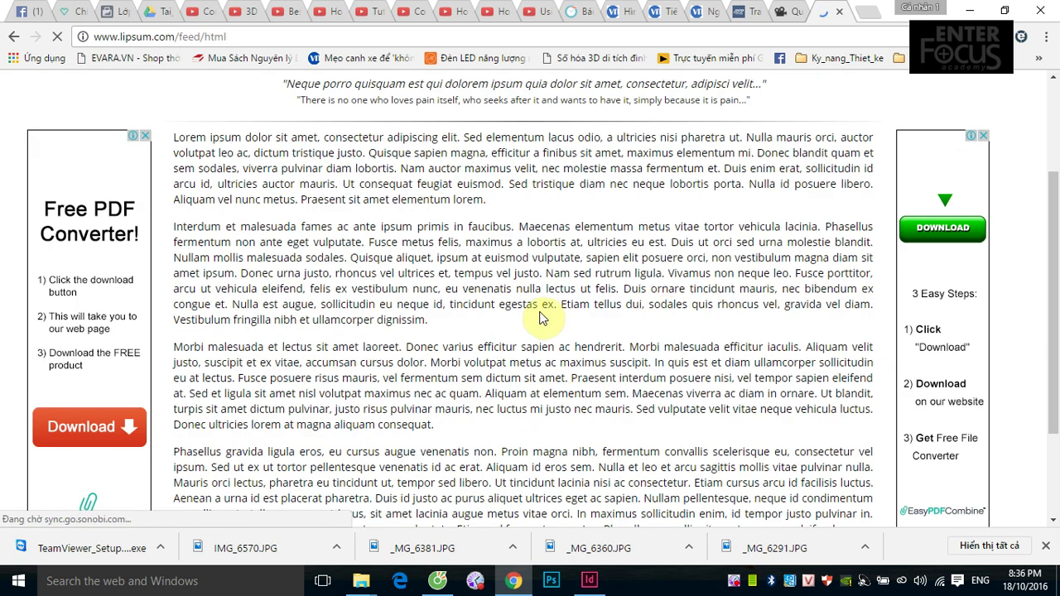
{"action": "scroll", "coordinate": [535, 312], "scroll_direction": "up", "scroll_amount": 2}
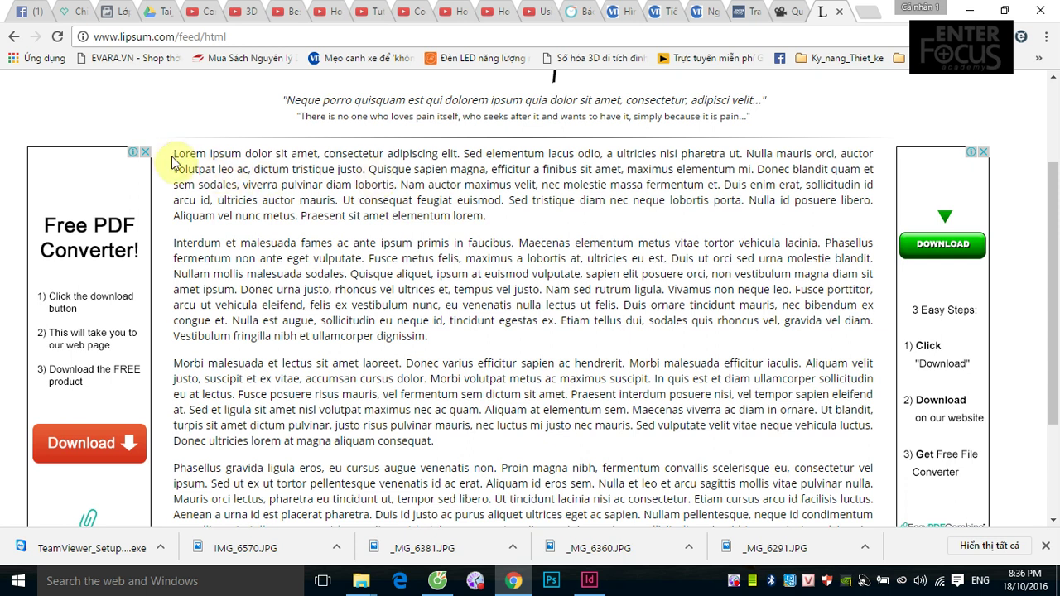
{"action": "left_click_drag", "start_coordinate": [176, 154], "coordinate": [472, 450]}
{"action": "scroll", "coordinate": [472, 449], "scroll_direction": "down", "scroll_amount": 2}
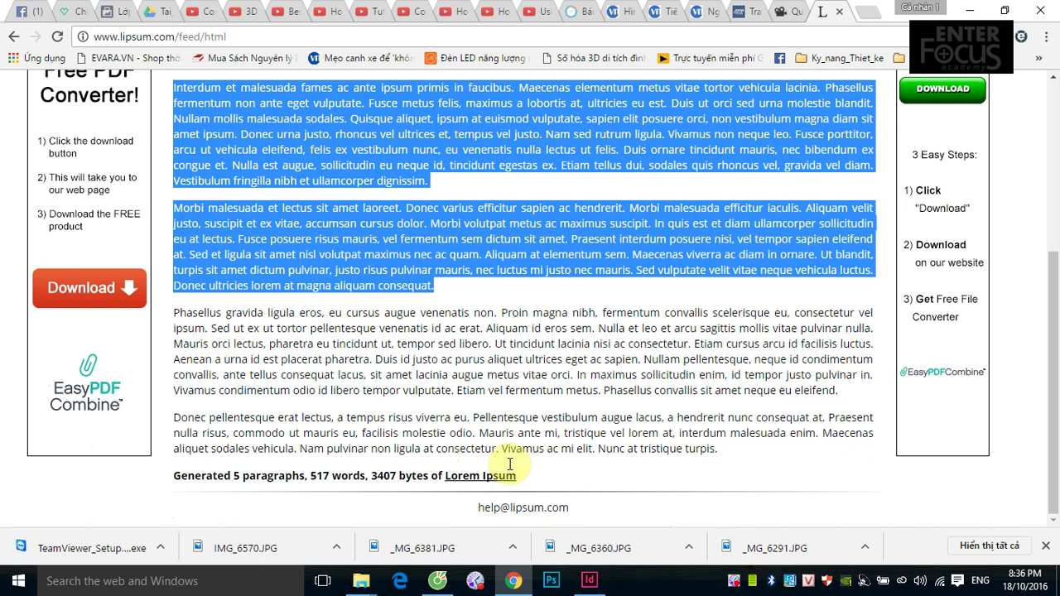
{"action": "left_click", "coordinate": [734, 450], "text": "shift"}
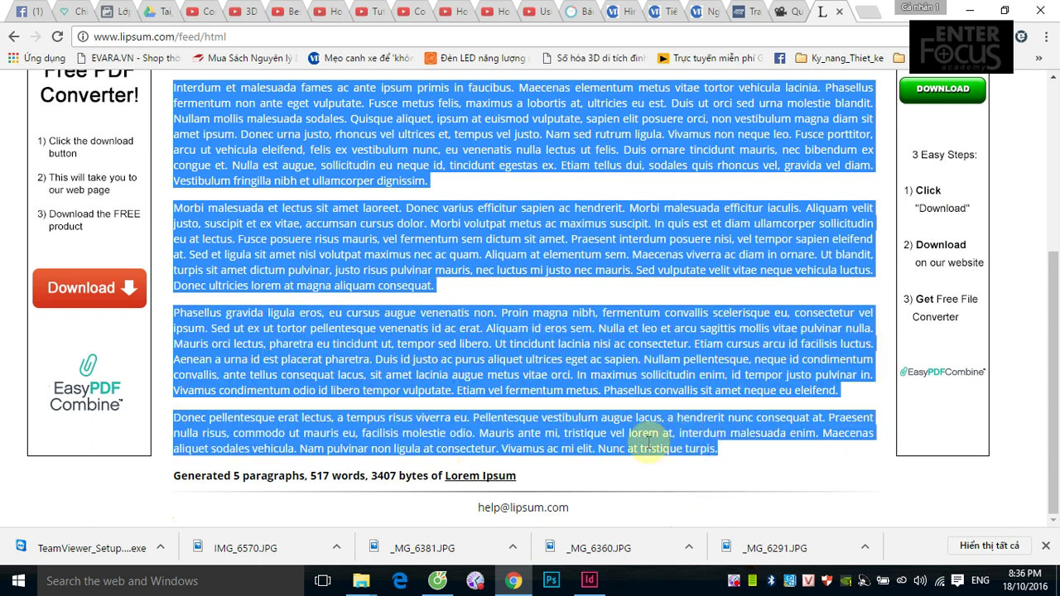
Switch to InDesign and paste the copied paragraphs below the heading line in the text frame, leaving one blank line
{"action": "left_click", "coordinate": [591, 580]}
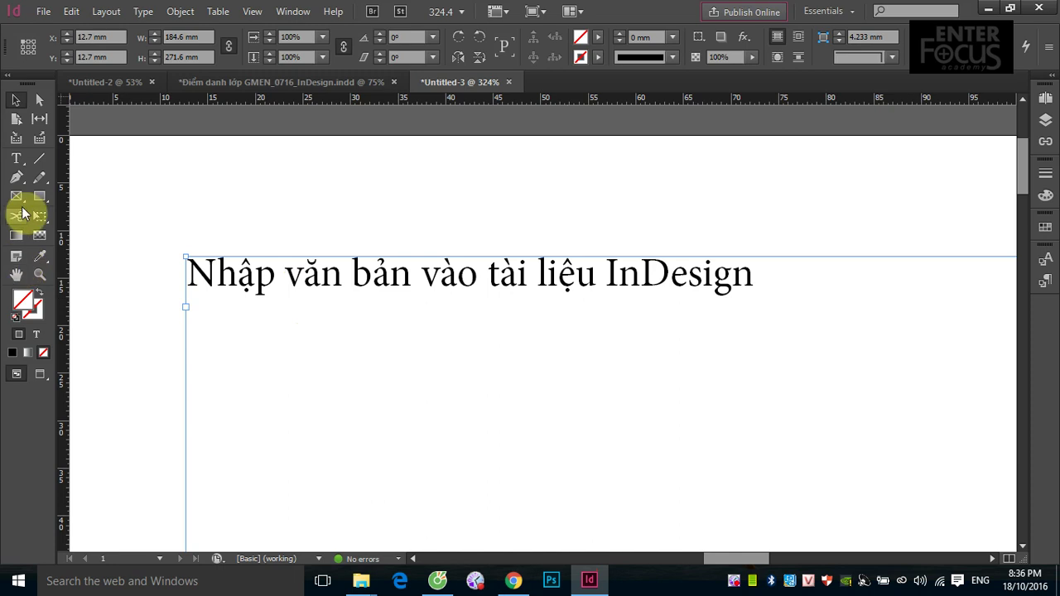
{"action": "left_click", "coordinate": [15, 162]}
{"action": "left_click", "coordinate": [753, 279]}
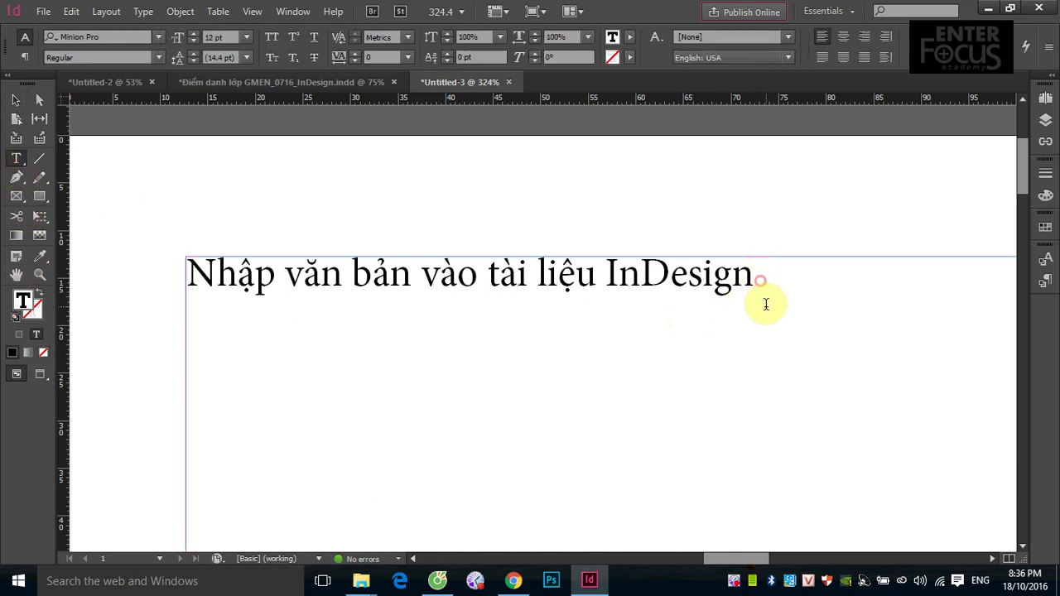
{"action": "key", "text": "Return"}
{"action": "key", "text": "Return"}
{"action": "key", "text": "ctrl+v"}
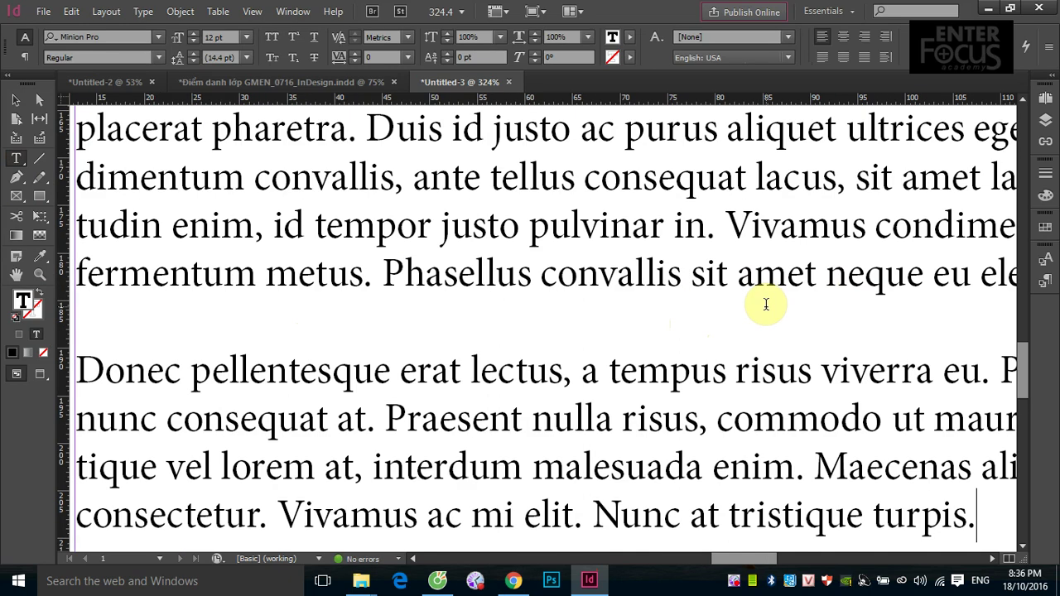
{"action": "key", "text": "ctrl+0"}
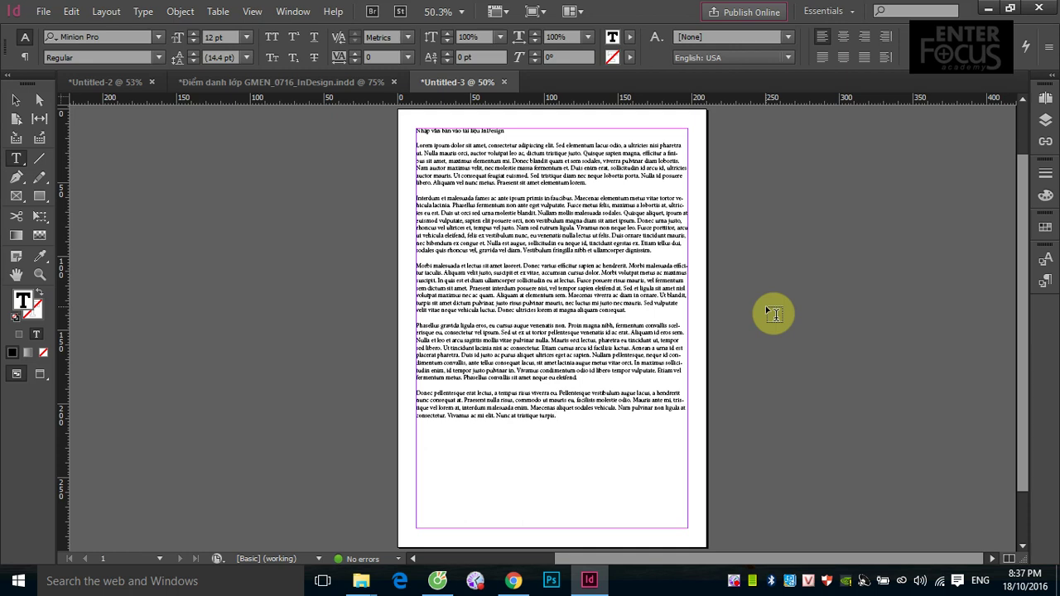
Paste the copied text as a separate frame and move it onto the pasteboard at about X 236 mm, Y 58 mm
{"action": "left_click", "coordinate": [15, 99]}
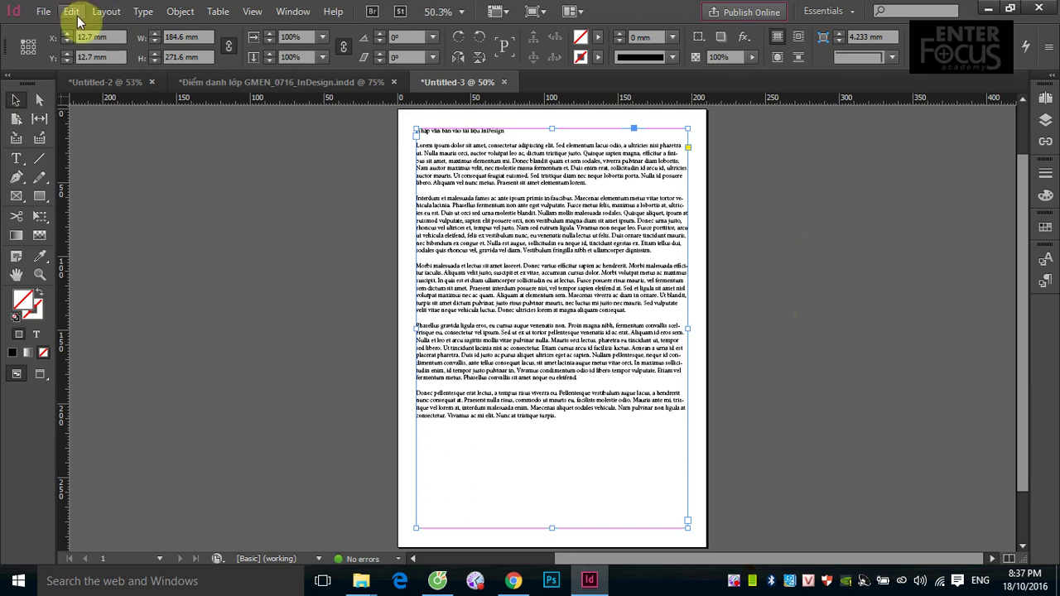
{"action": "key", "text": "ctrl+v"}
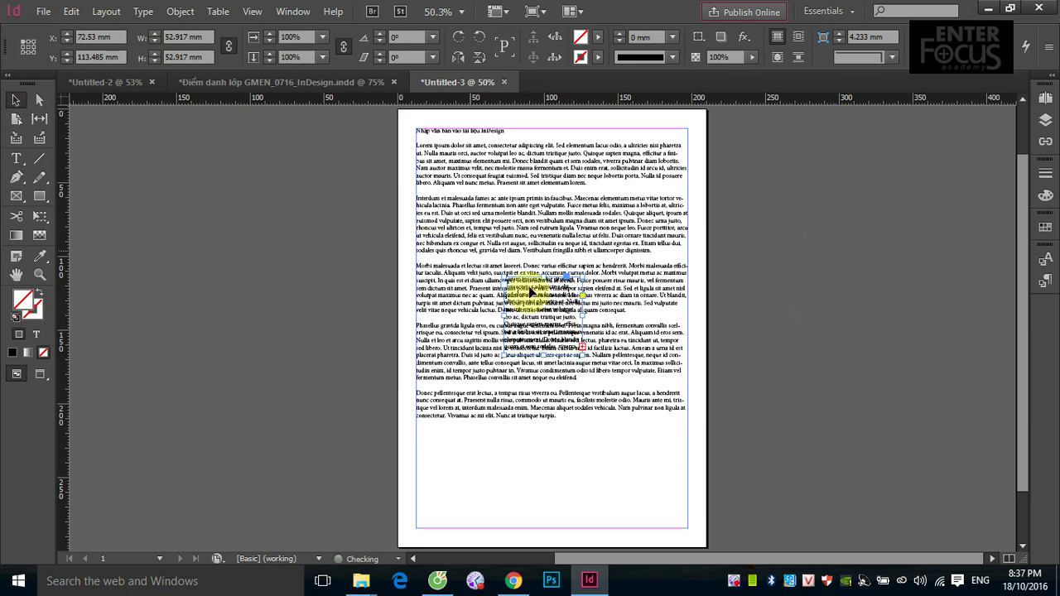
{"action": "left_click_drag", "start_coordinate": [551, 323], "coordinate": [792, 242]}
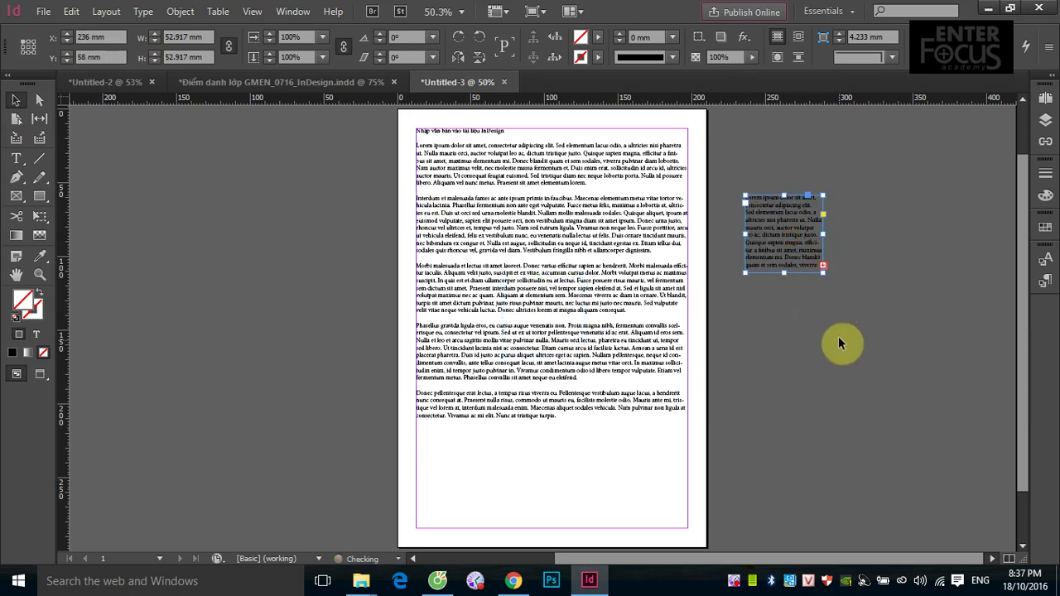
Move the original text frame off the page onto the pasteboard and fit the newly pasted frame to the page margins
{"action": "left_click_drag", "start_coordinate": [570, 212], "coordinate": [269, 237]}
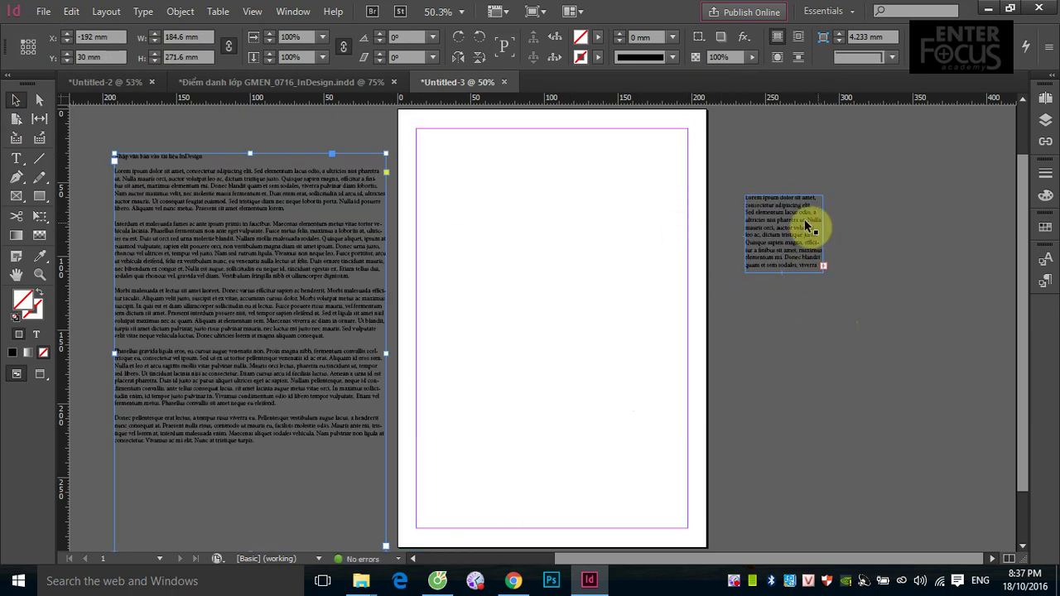
{"action": "left_click_drag", "start_coordinate": [809, 225], "coordinate": [688, 170]}
{"action": "left_click_drag", "start_coordinate": [550, 206], "coordinate": [567, 527]}
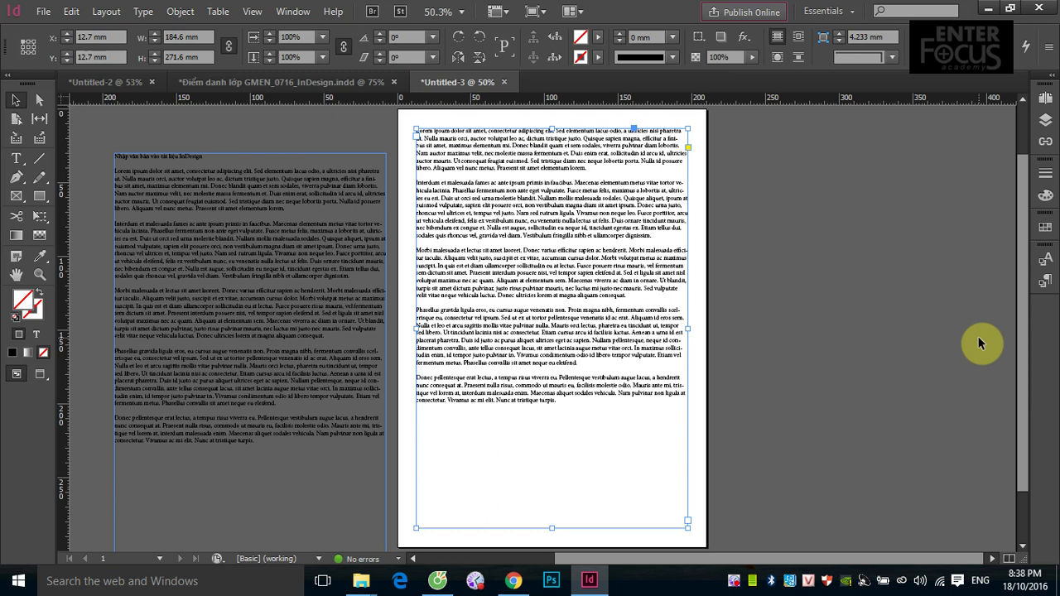
Launch Word 2013, dismiss the activation wizard and paste the copied Lorem Ipsum paragraphs into the blank document
{"action": "left_click", "coordinate": [18, 579]}
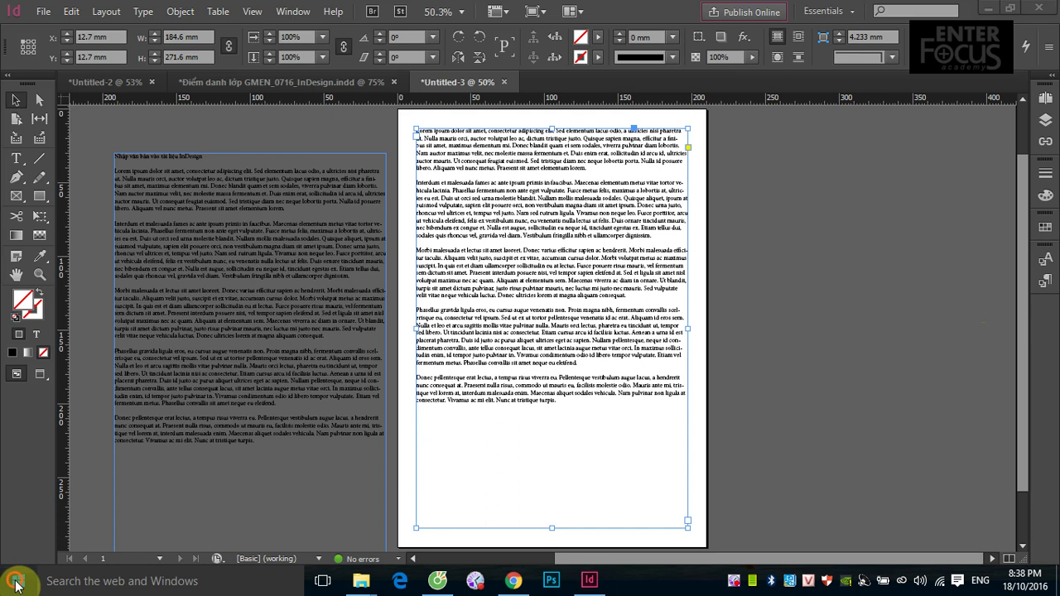
{"action": "scroll", "coordinate": [214, 408], "scroll_direction": "down", "scroll_amount": 3}
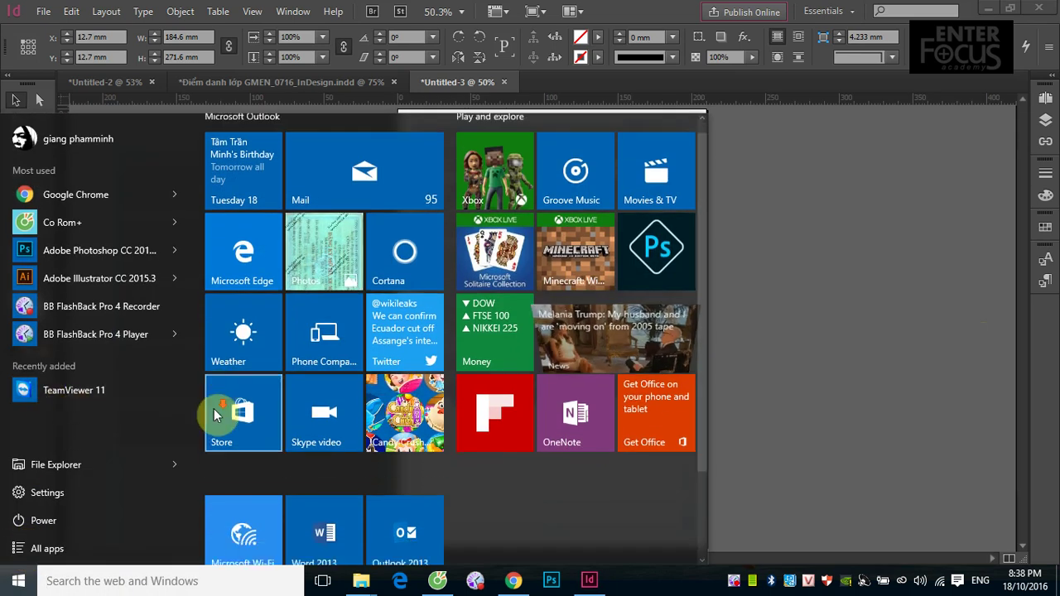
{"action": "left_click", "coordinate": [301, 431]}
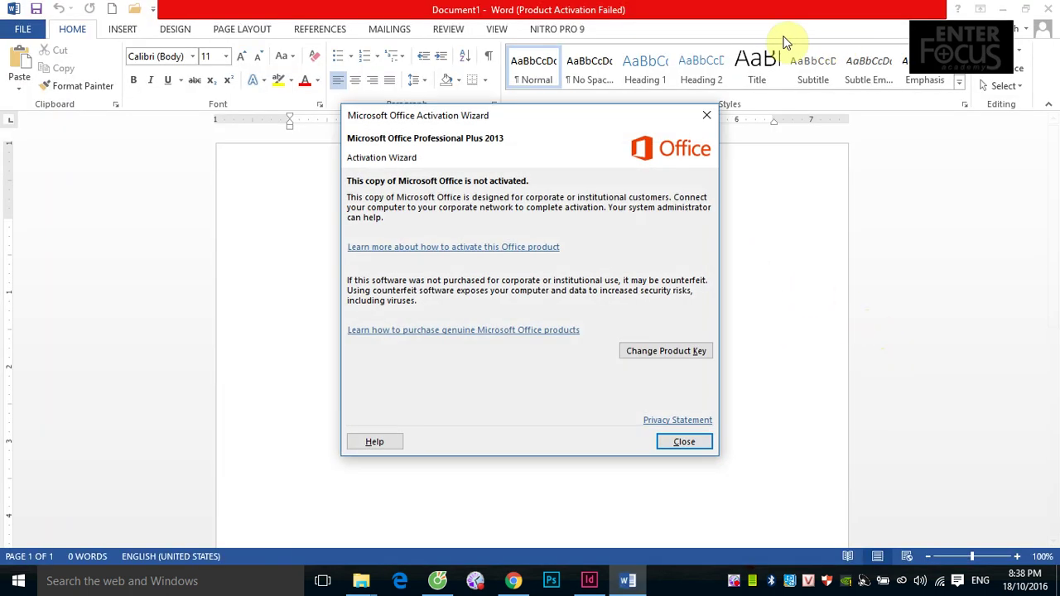
{"action": "left_click", "coordinate": [682, 446]}
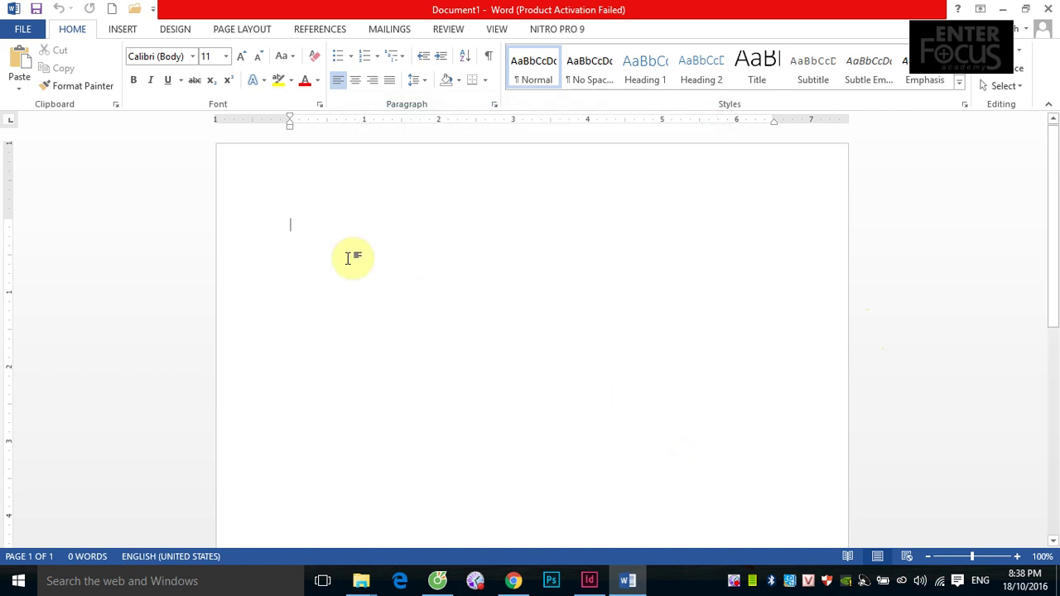
{"action": "left_click", "coordinate": [374, 274]}
{"action": "key", "text": "ctrl+v"}
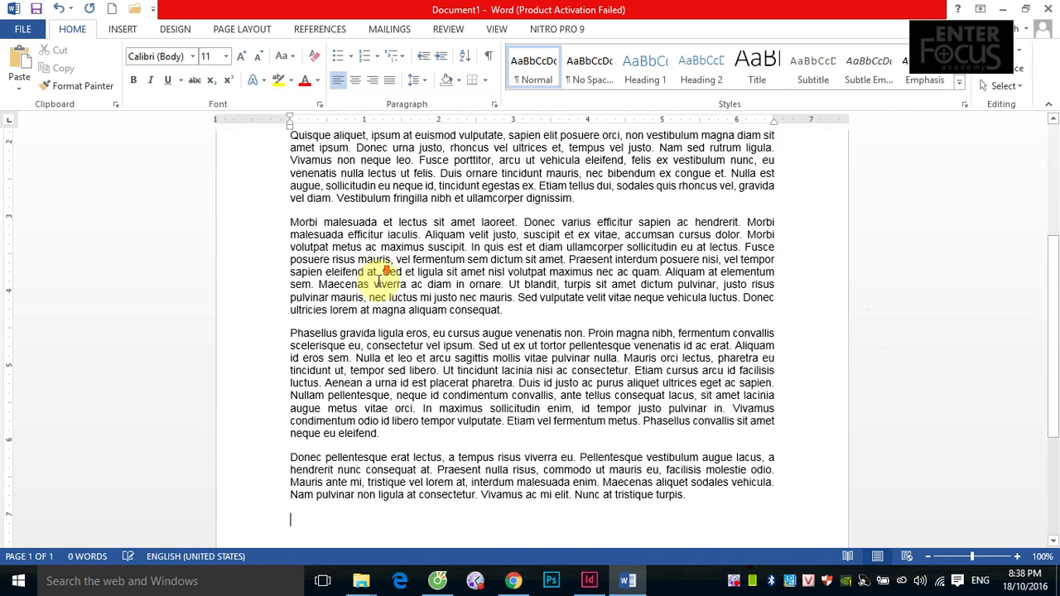
Paste the copied Lorem Ipsum paragraphs repeatedly at the end of the Word document until it fills 23 pages
{"action": "scroll", "coordinate": [396, 341], "scroll_direction": "up", "scroll_amount": 5}
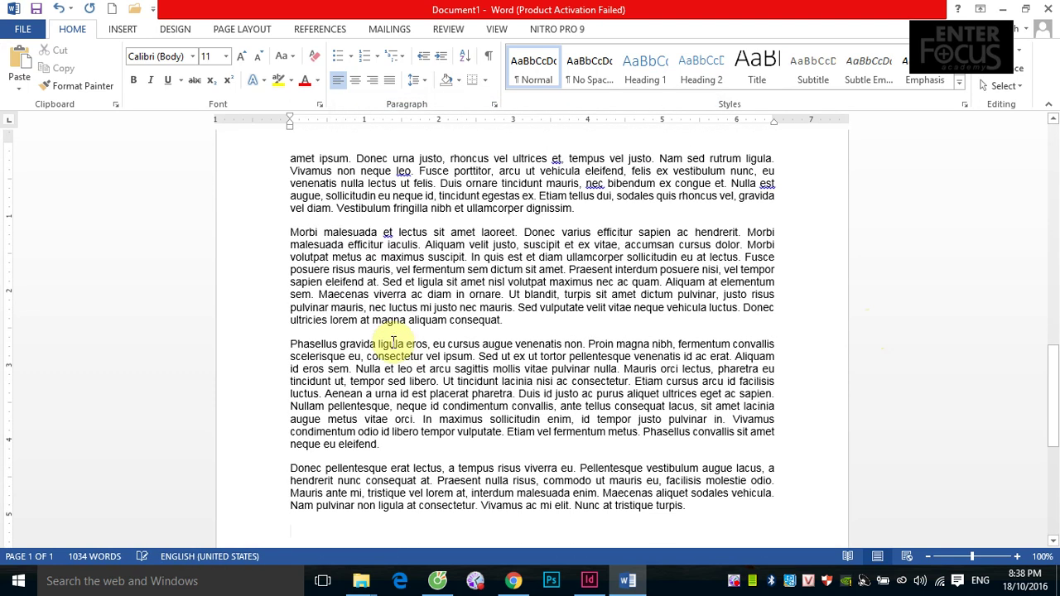
{"action": "scroll", "coordinate": [403, 339], "scroll_direction": "down", "scroll_amount": 2}
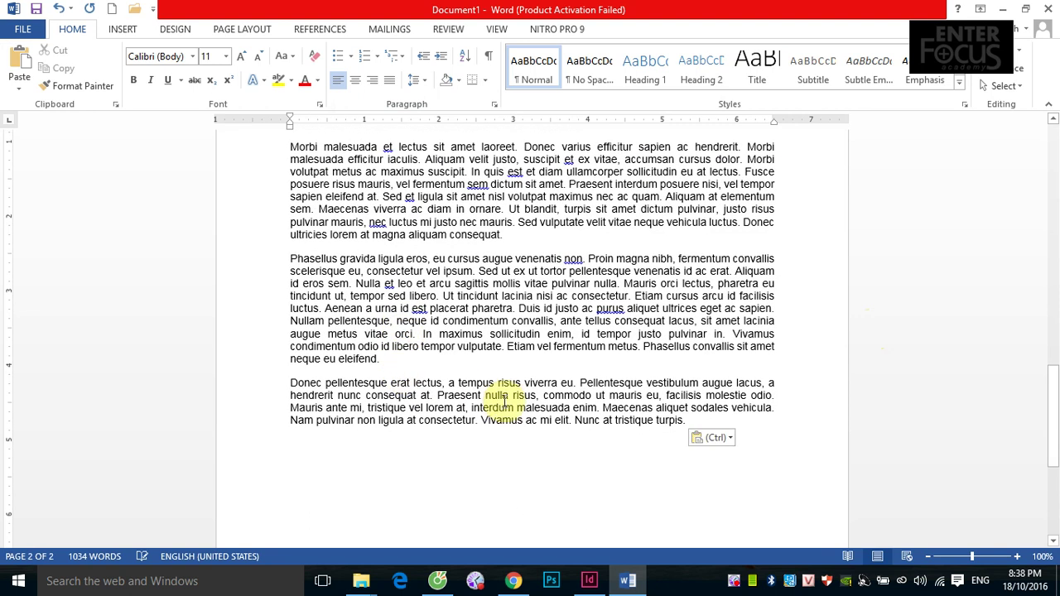
{"action": "key", "text": "ctrl+v"}
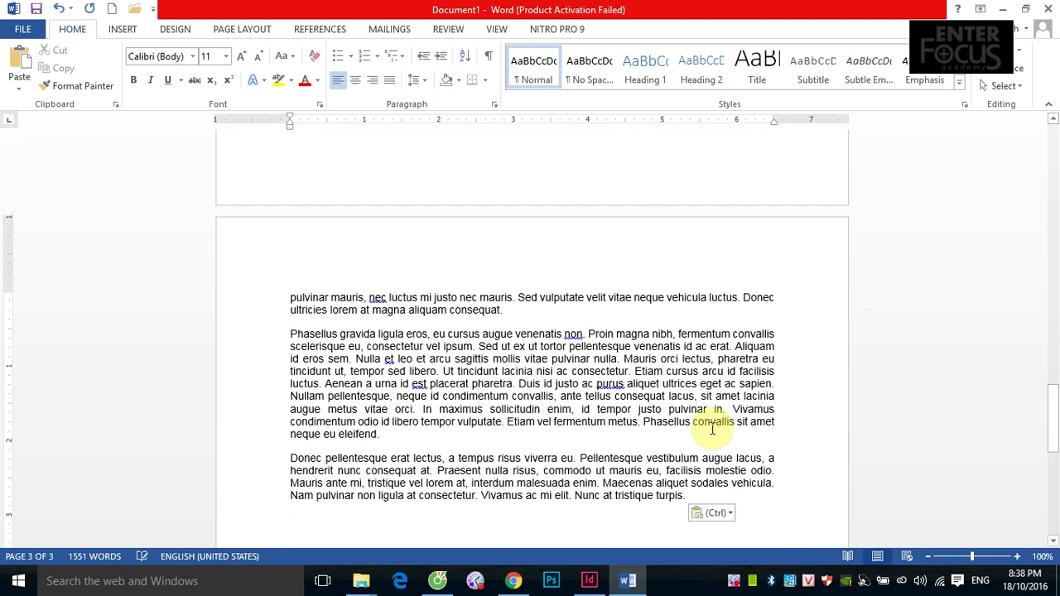
{"action": "key", "text": "ctrl+v"}
{"action": "scroll", "coordinate": [712, 427], "scroll_direction": "up", "scroll_amount": 4}
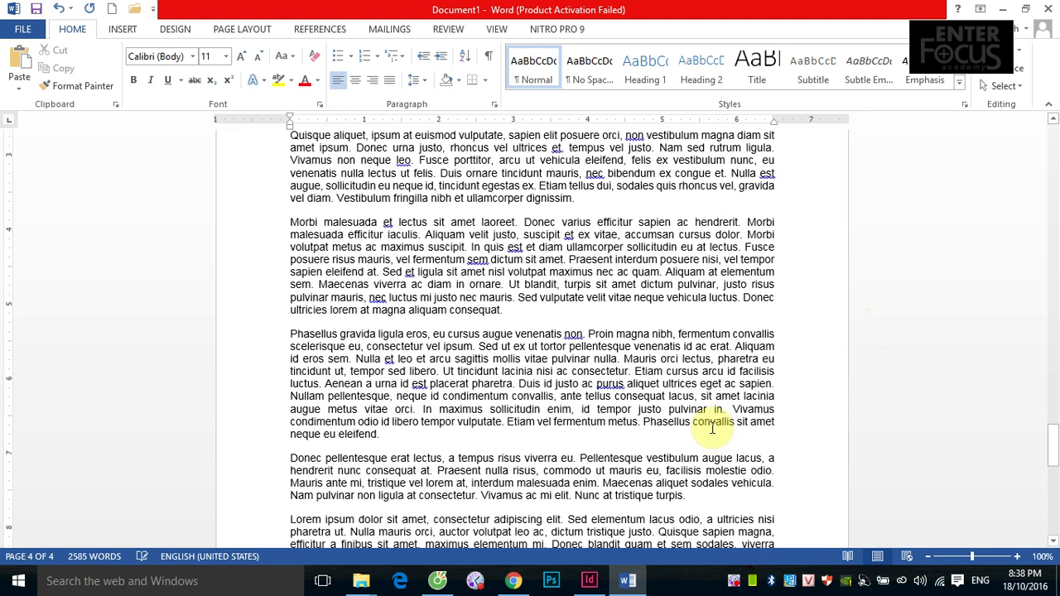
{"action": "scroll", "coordinate": [712, 427], "scroll_direction": "down", "scroll_amount": 5}
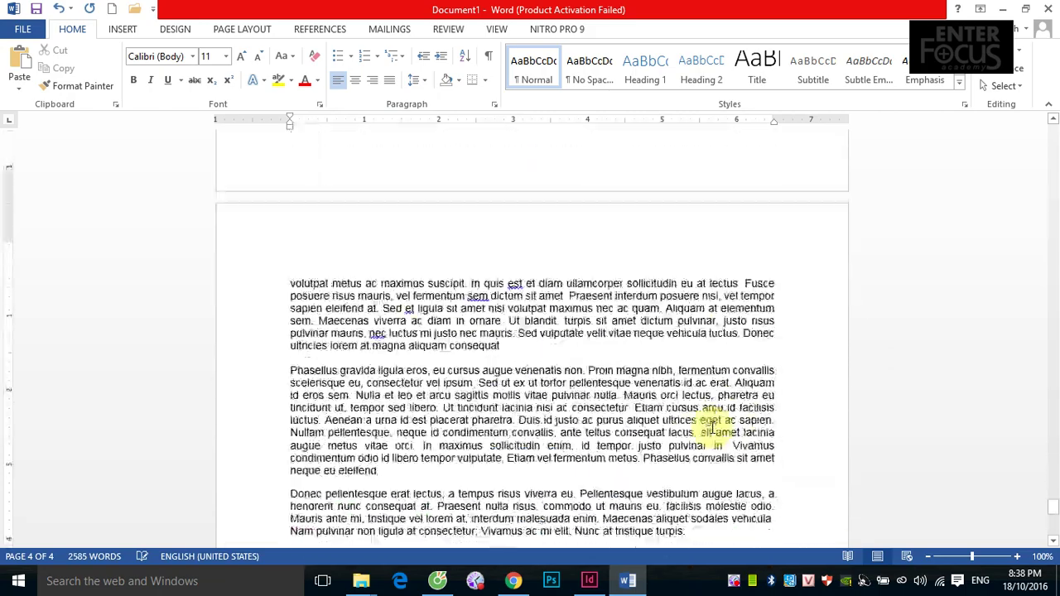
{"action": "scroll", "coordinate": [712, 430], "scroll_direction": "down", "scroll_amount": 10}
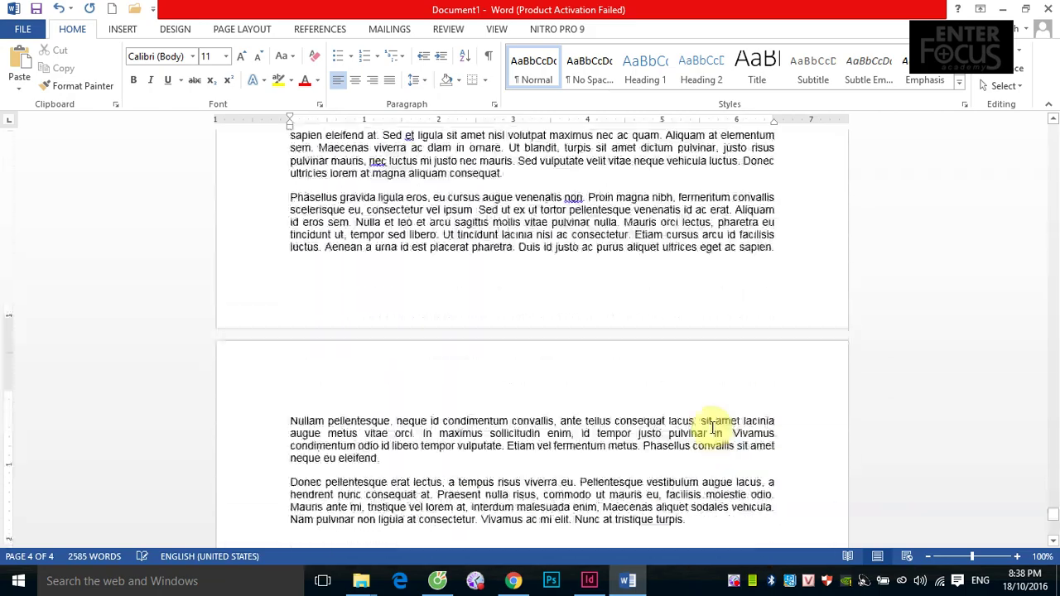
{"action": "key", "text": "ctrl+v"}
{"action": "key", "text": "ctrl+v"}
{"action": "key", "text": "ctrl+v"}
{"action": "key", "text": "ctrl+v"}
{"action": "key", "text": "ctrl+v"}
{"action": "key", "text": "ctrl+v"}
{"action": "key", "text": "ctrl+v"}
{"action": "key", "text": "ctrl+v"}
{"action": "key", "text": "ctrl+v"}
{"action": "key", "text": "ctrl+v"}
{"action": "key", "text": "ctrl+v"}
{"action": "key", "text": "ctrl+v"}
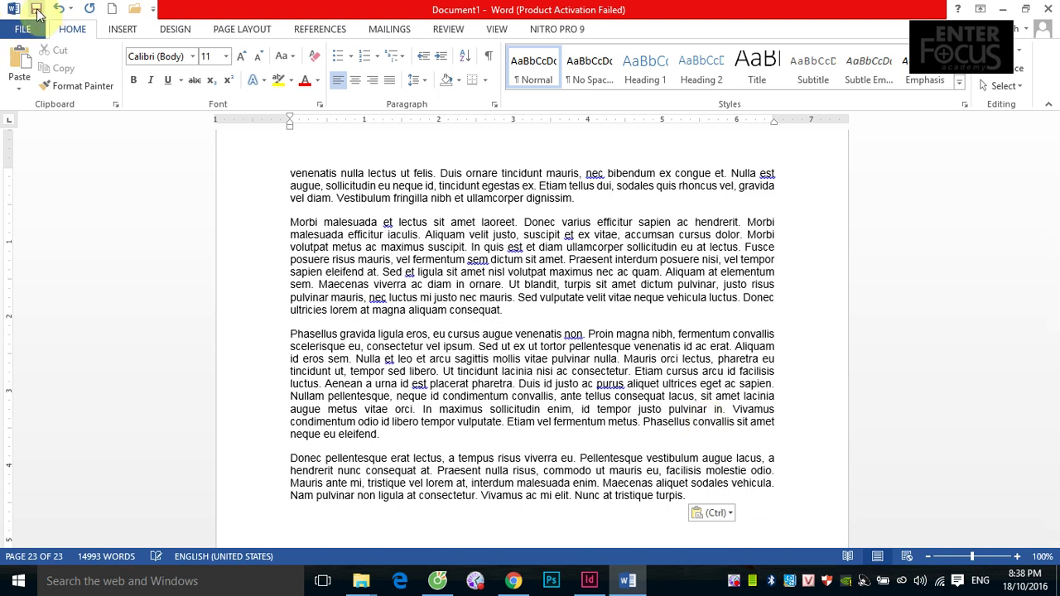
Start saving the document by browsing from the OneDrive - Personal location, cancelling the sign-in and dismissing the error message
{"action": "left_click", "coordinate": [36, 12]}
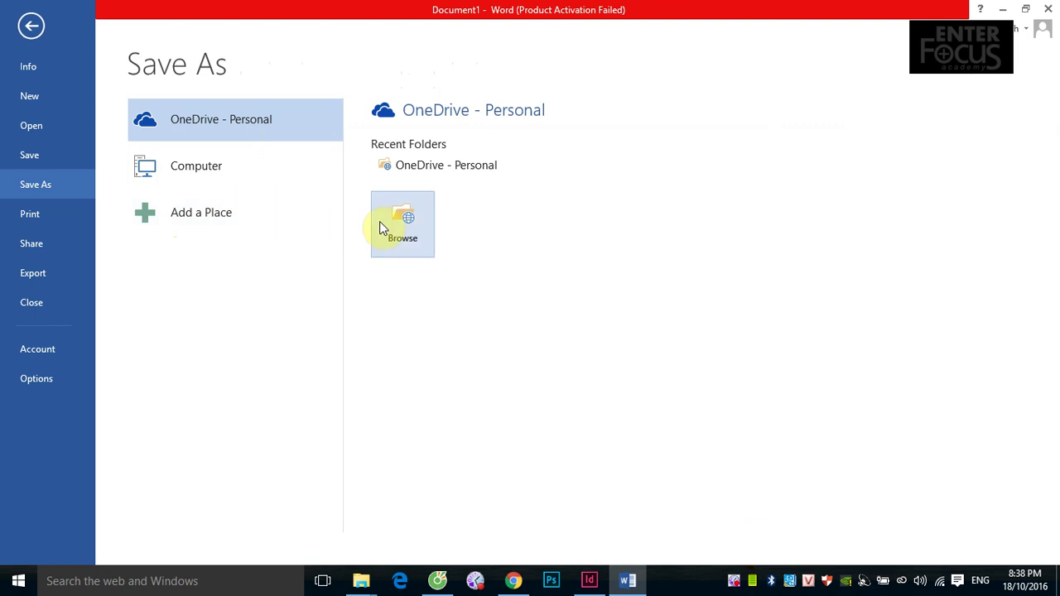
{"action": "left_click", "coordinate": [404, 226]}
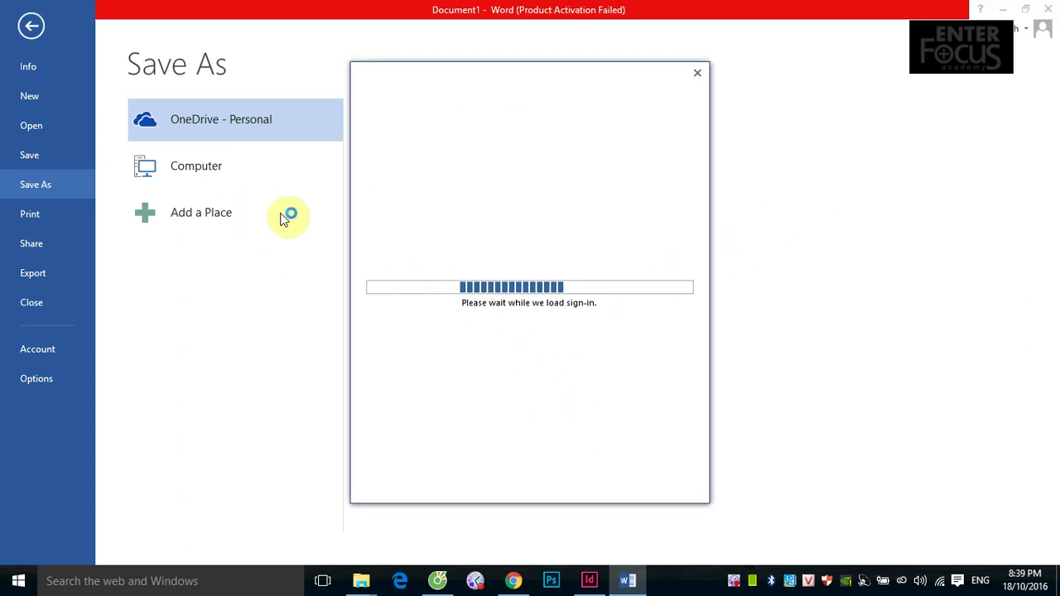
{"action": "left_click", "coordinate": [698, 72]}
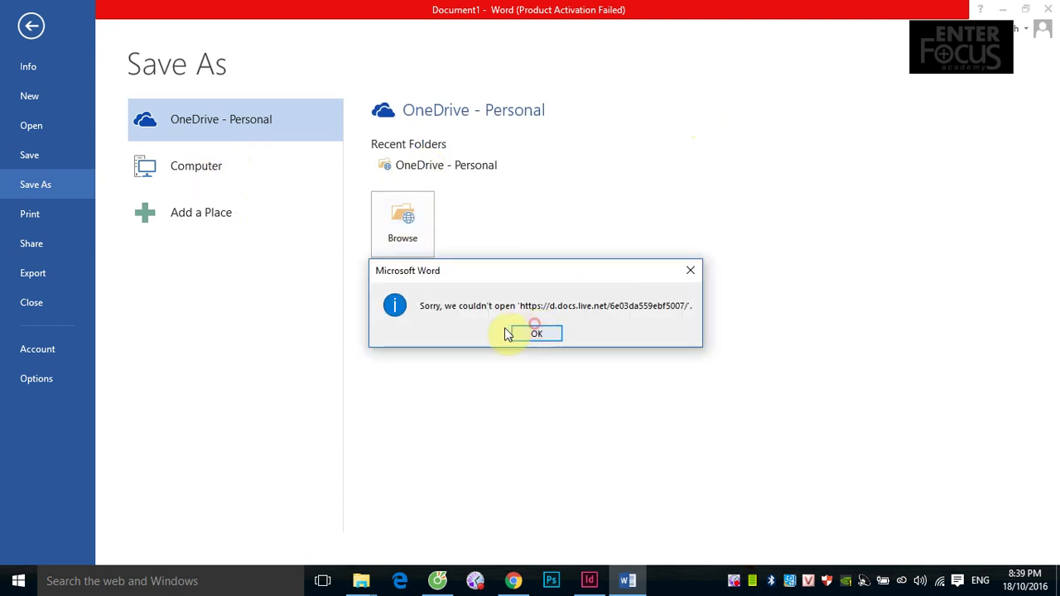
{"action": "left_click", "coordinate": [539, 335]}
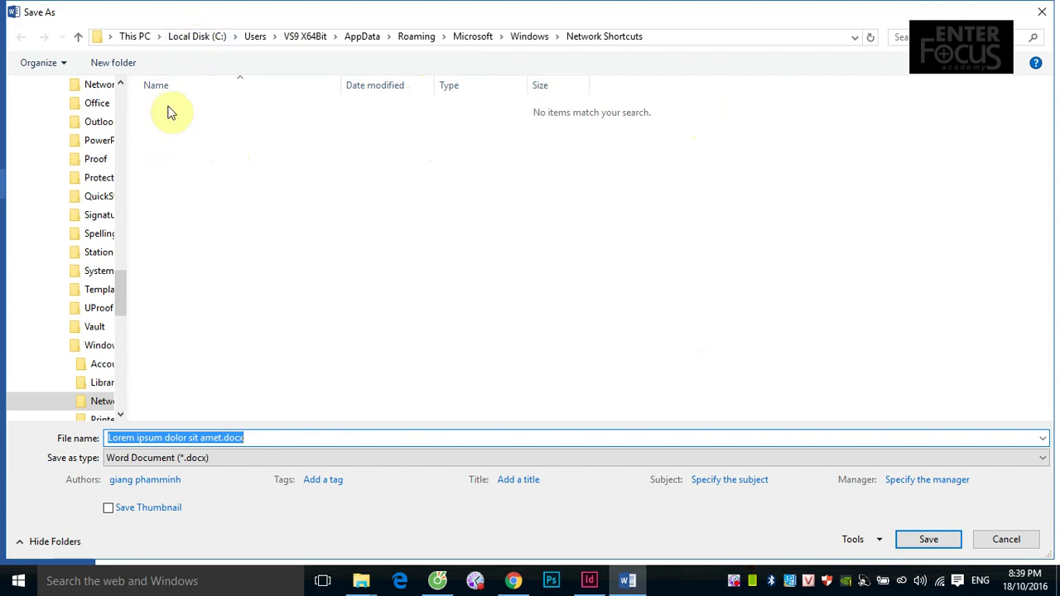
Save the document as Lorem ipsum dolor sit amet.docx in Documents > BB FlashBack Movies > InDesign > B1_18_10_16
{"action": "left_click", "coordinate": [254, 37]}
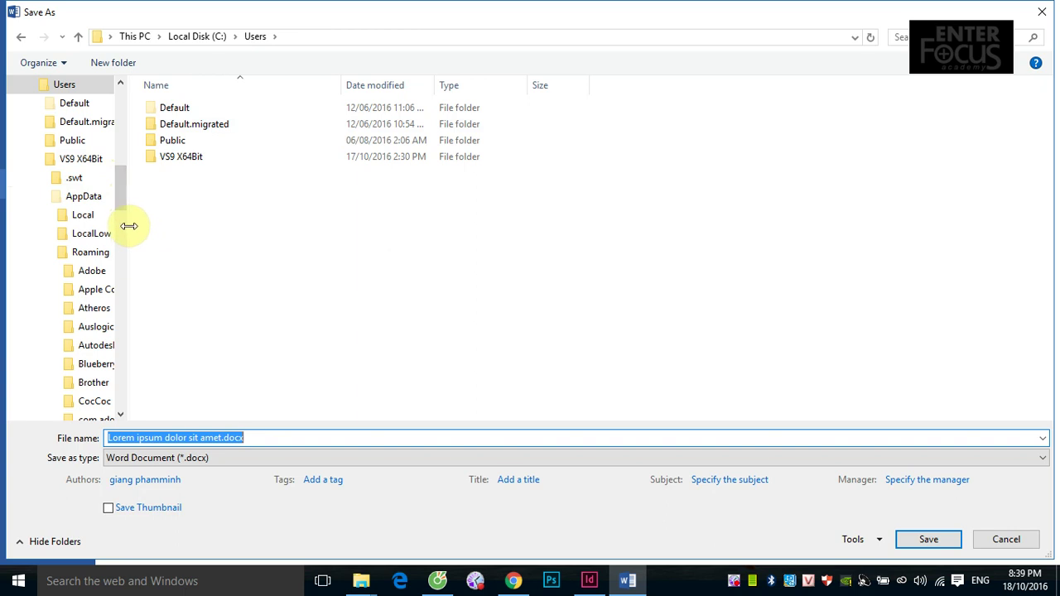
{"action": "left_click_drag", "start_coordinate": [129, 227], "coordinate": [187, 119]}
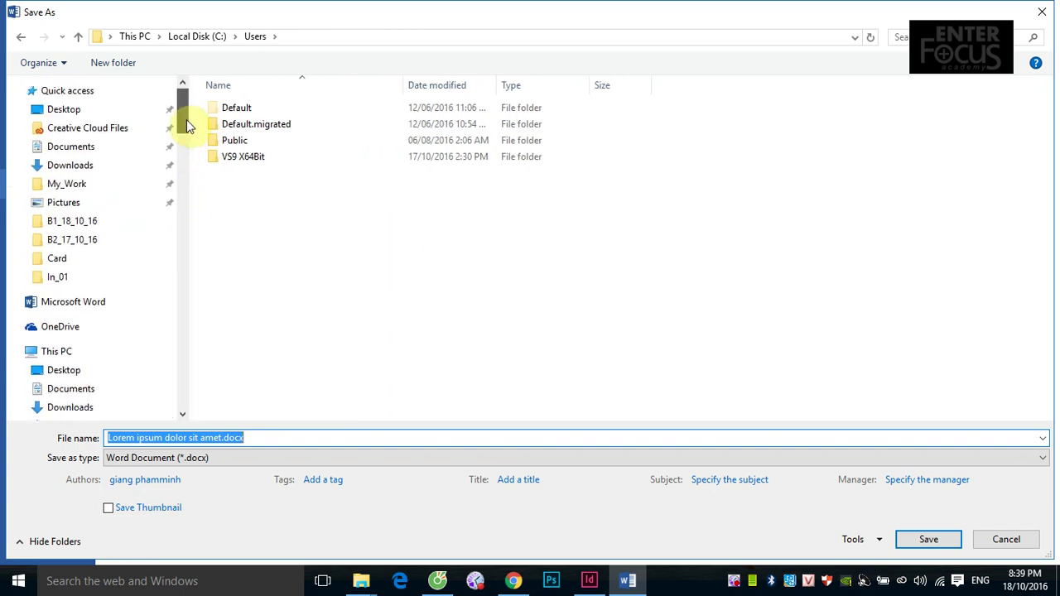
{"action": "left_click", "coordinate": [76, 147]}
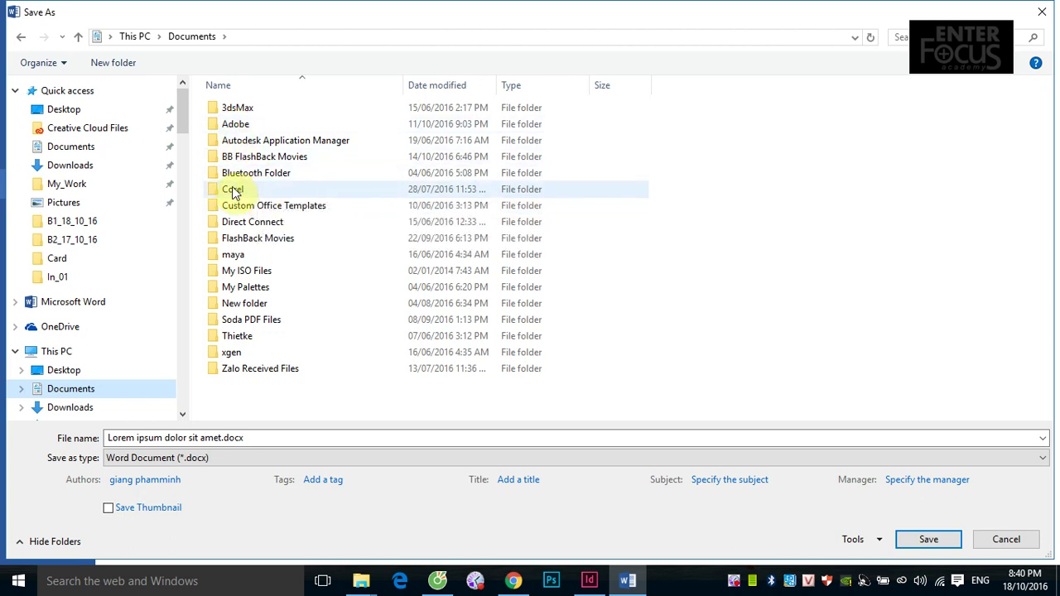
{"action": "double_click", "coordinate": [244, 158]}
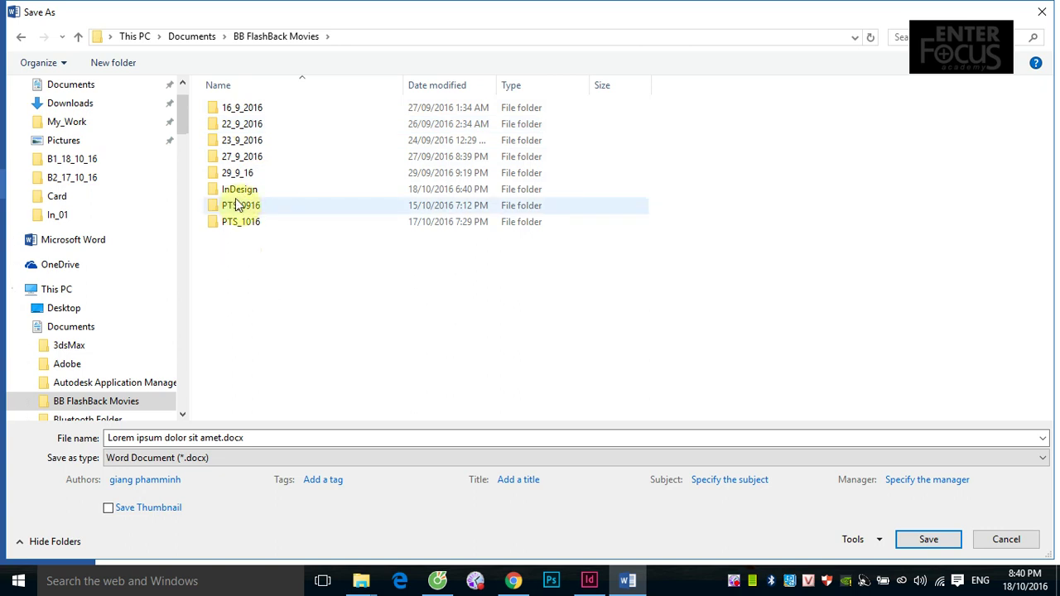
{"action": "double_click", "coordinate": [241, 190]}
{"action": "left_click", "coordinate": [238, 111]}
{"action": "double_click", "coordinate": [235, 111]}
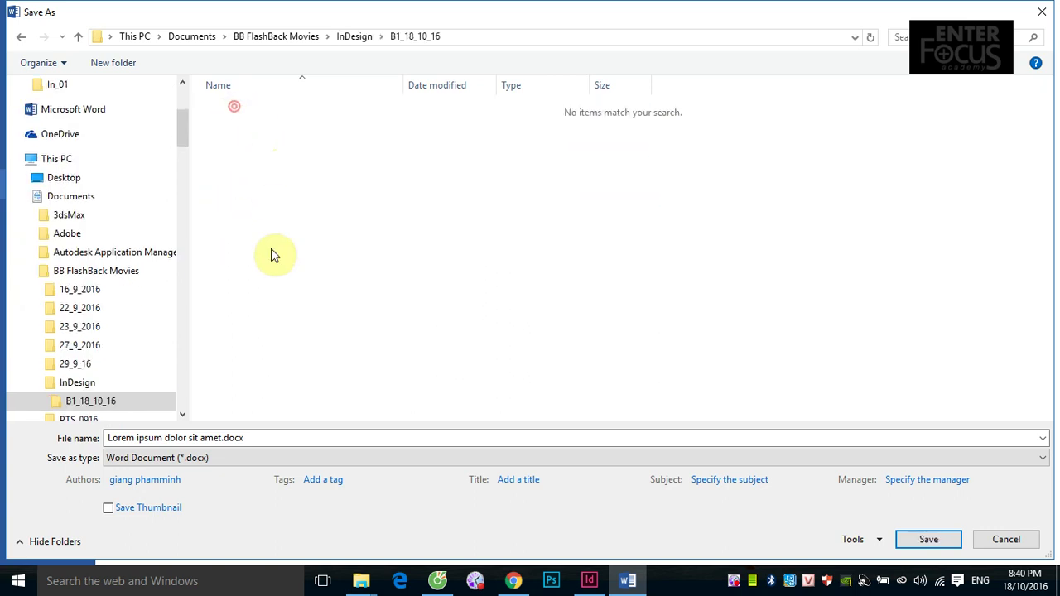
{"action": "left_click", "coordinate": [927, 540]}
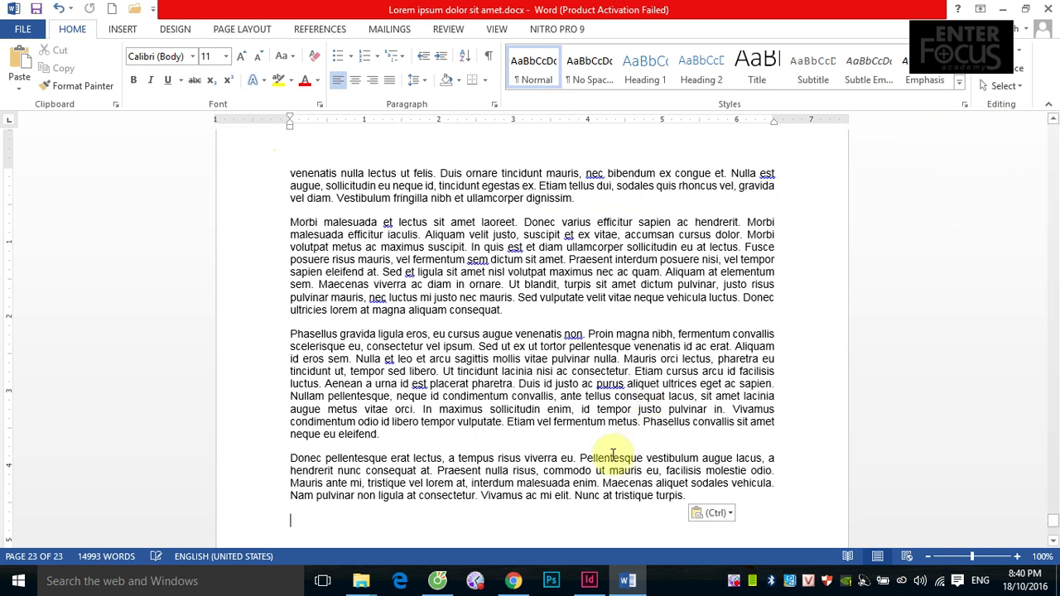
Switch to InDesign and delete both text frames, the one on the pasteboard and the one on the page
{"action": "left_click", "coordinate": [589, 580]}
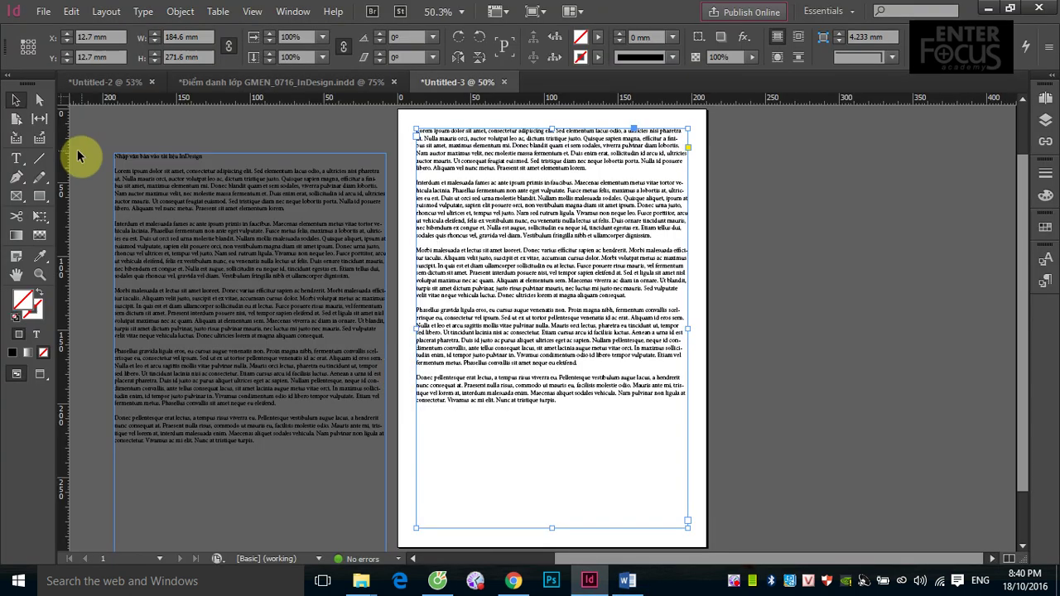
{"action": "left_click", "coordinate": [20, 100]}
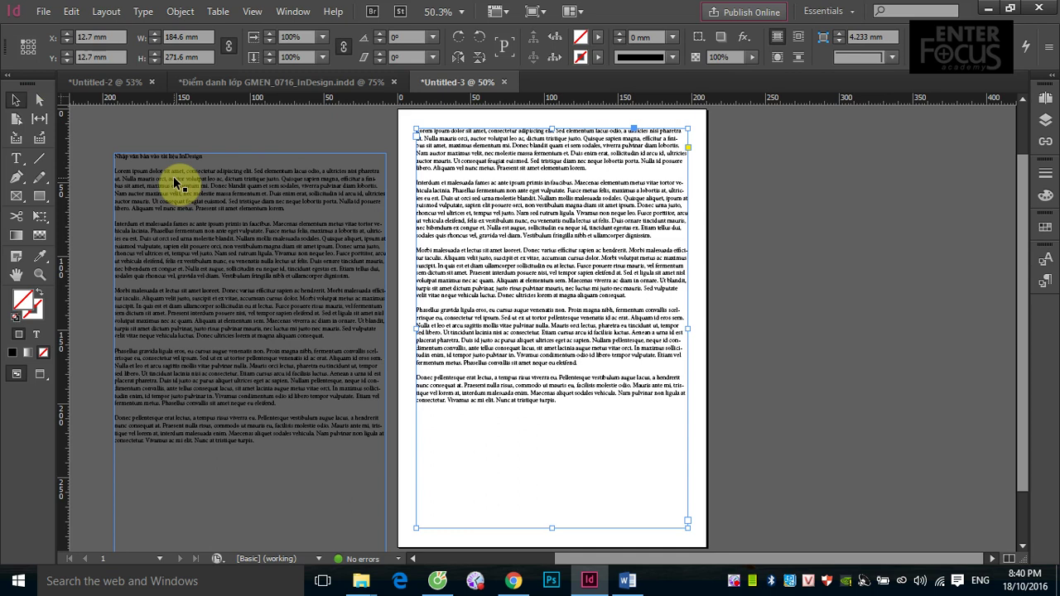
{"action": "left_click", "coordinate": [206, 183]}
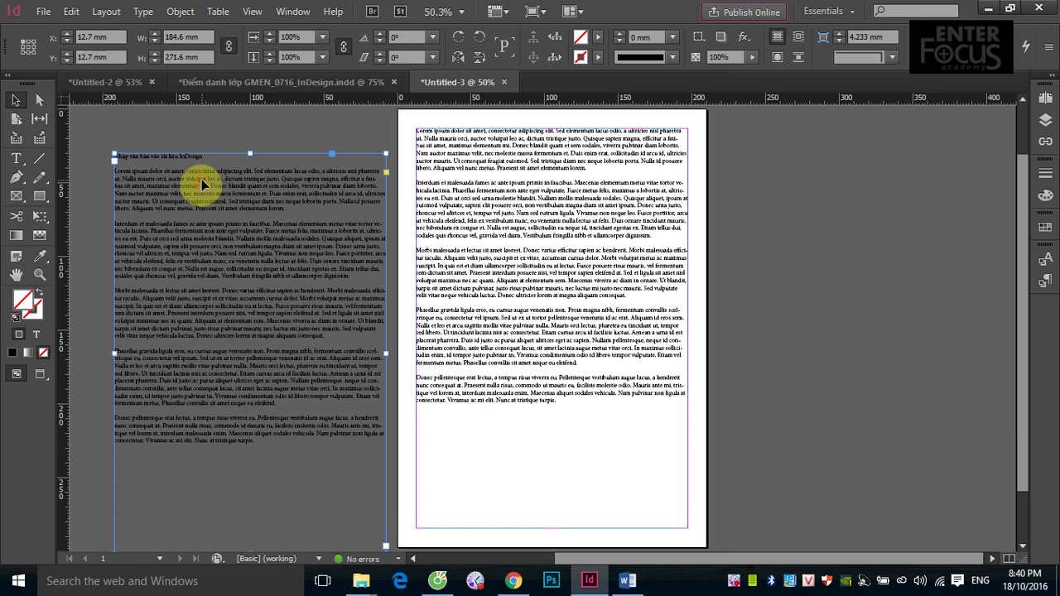
{"action": "key", "text": "Delete"}
{"action": "left_click", "coordinate": [486, 238]}
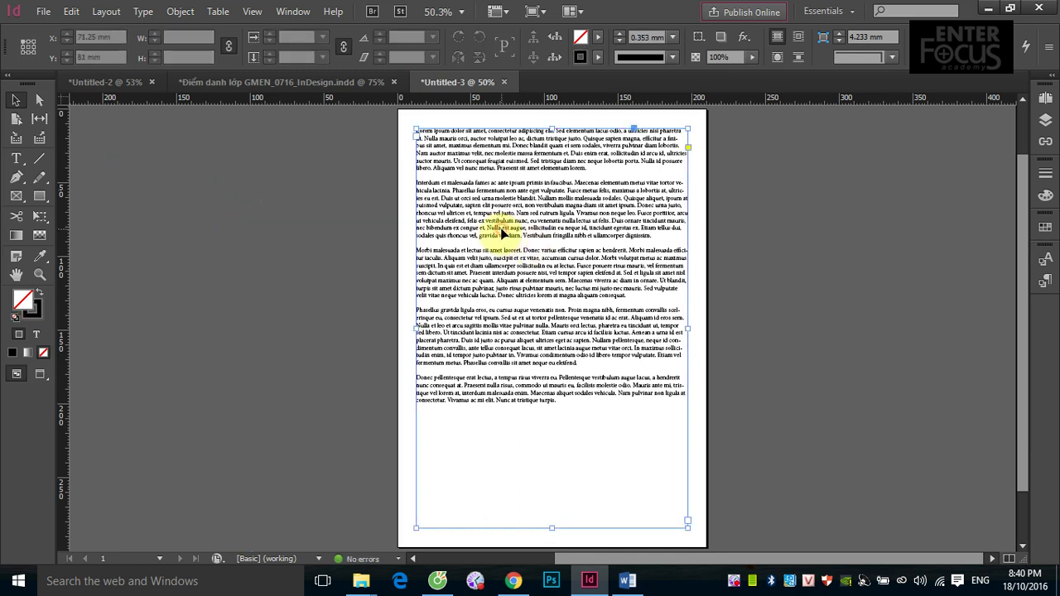
{"action": "key", "text": "Delete"}
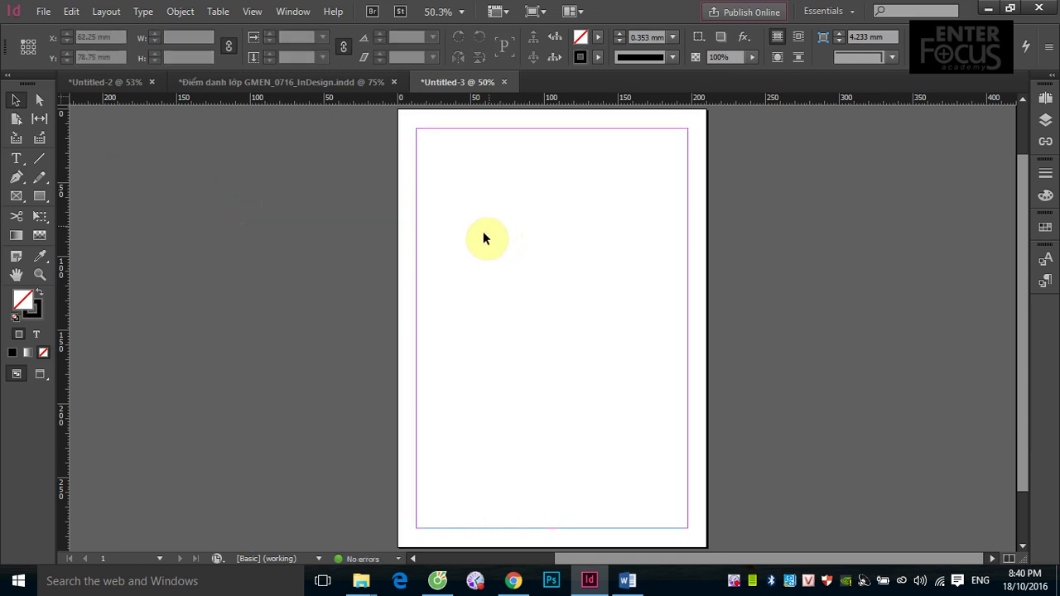
Try to place Lorem ipsum dolor sit amet.docx from Documents > BB FlashBack Movies > InDesign > B1_18_10_16, dismissing any warnings
{"action": "left_click", "coordinate": [43, 11]}
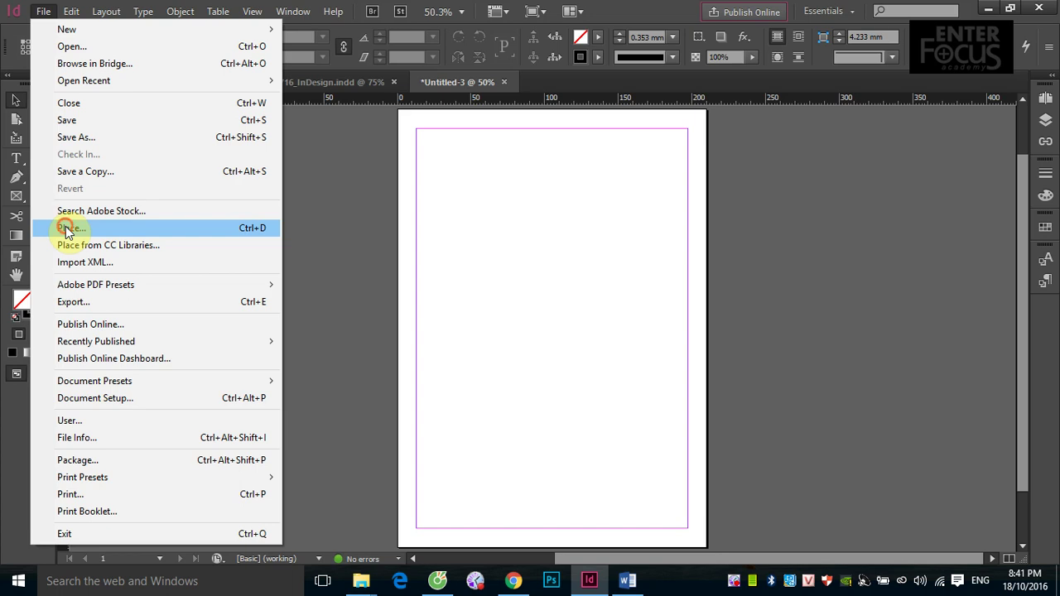
{"action": "left_click", "coordinate": [67, 229]}
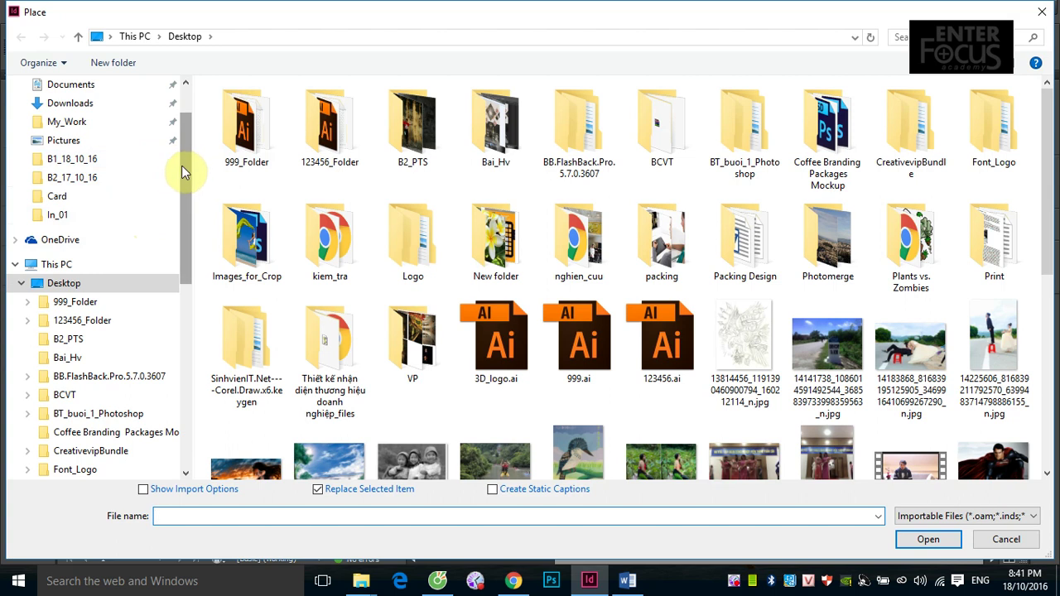
{"action": "left_click_drag", "start_coordinate": [182, 165], "coordinate": [188, 141]}
{"action": "left_click", "coordinate": [71, 122]}
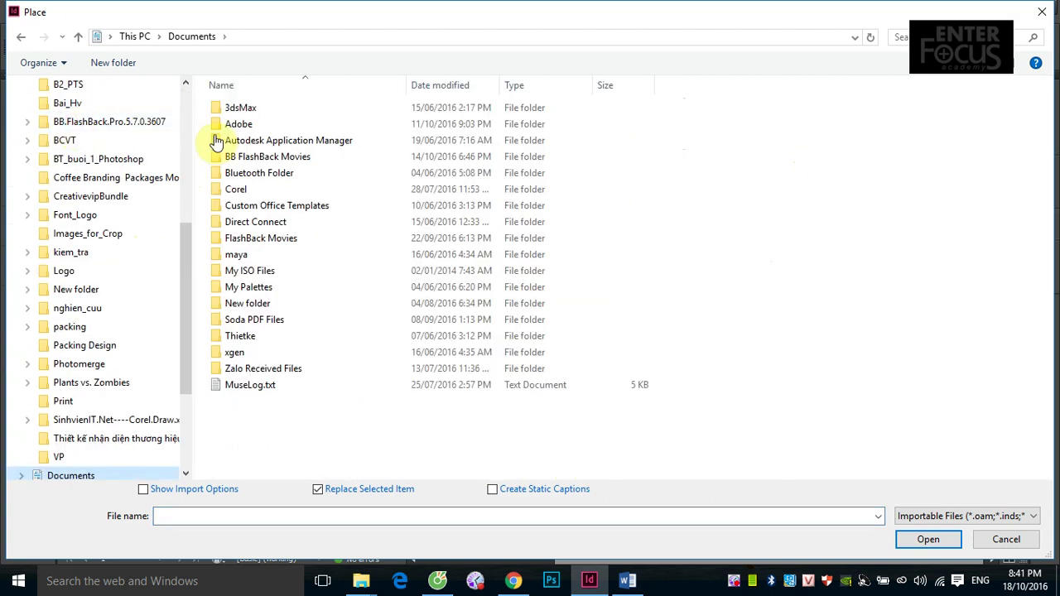
{"action": "double_click", "coordinate": [252, 157]}
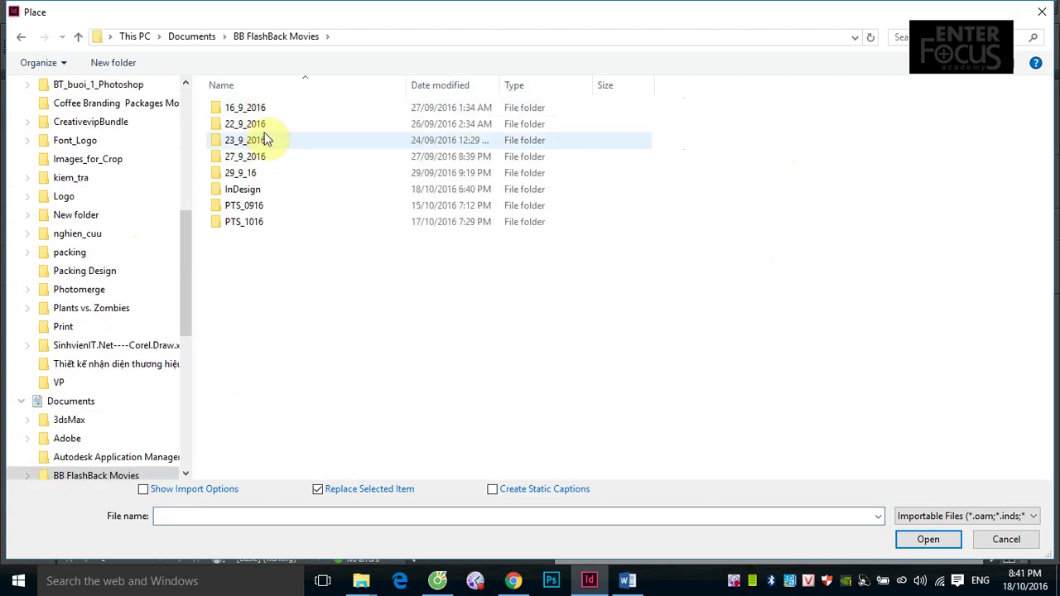
{"action": "double_click", "coordinate": [240, 190]}
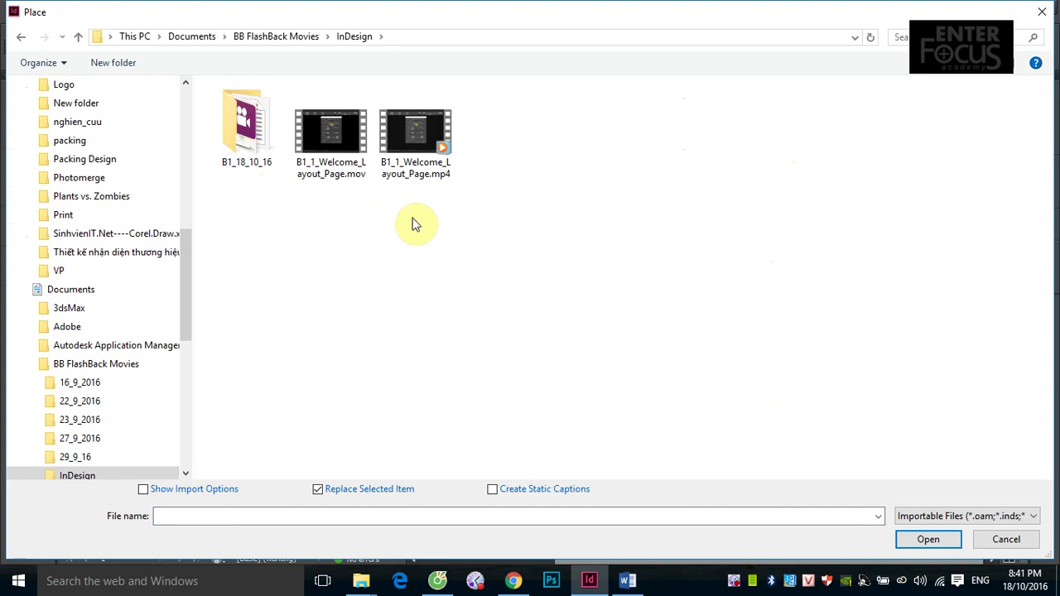
{"action": "double_click", "coordinate": [264, 166]}
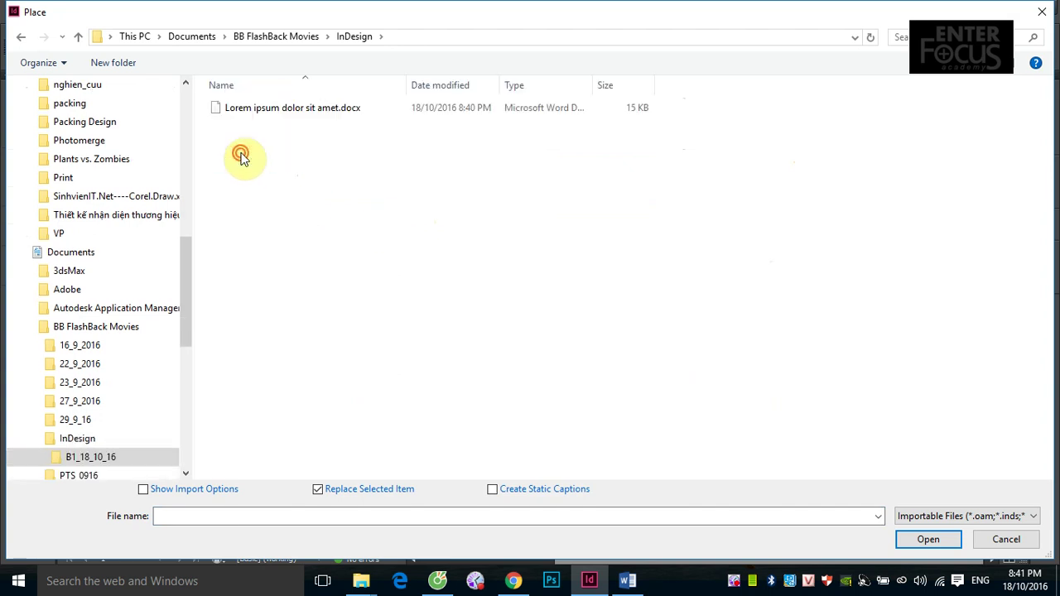
{"action": "left_click", "coordinate": [264, 116]}
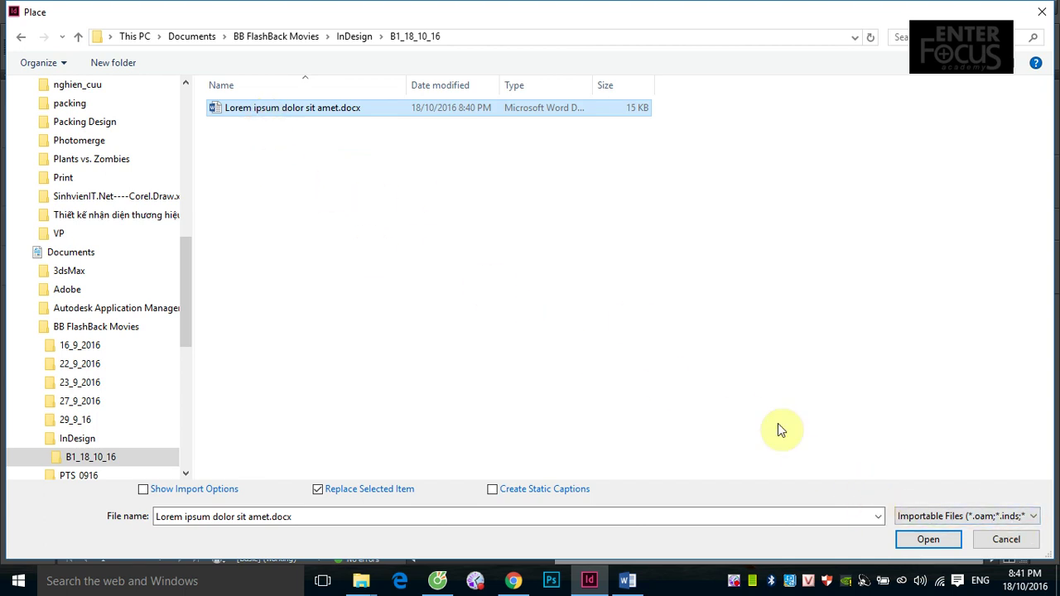
{"action": "left_click", "coordinate": [910, 543]}
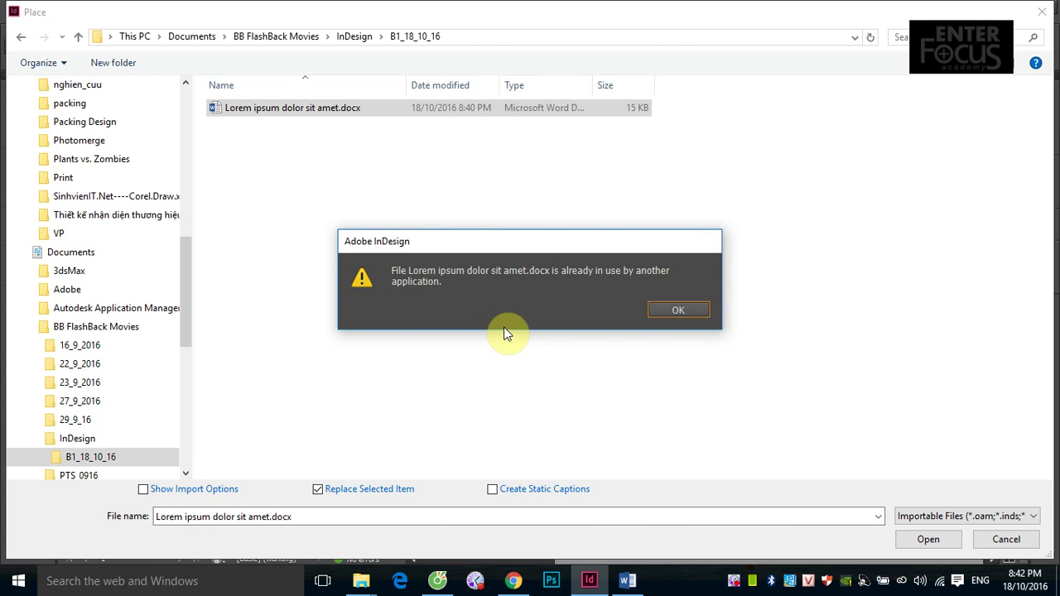
{"action": "left_click", "coordinate": [679, 312]}
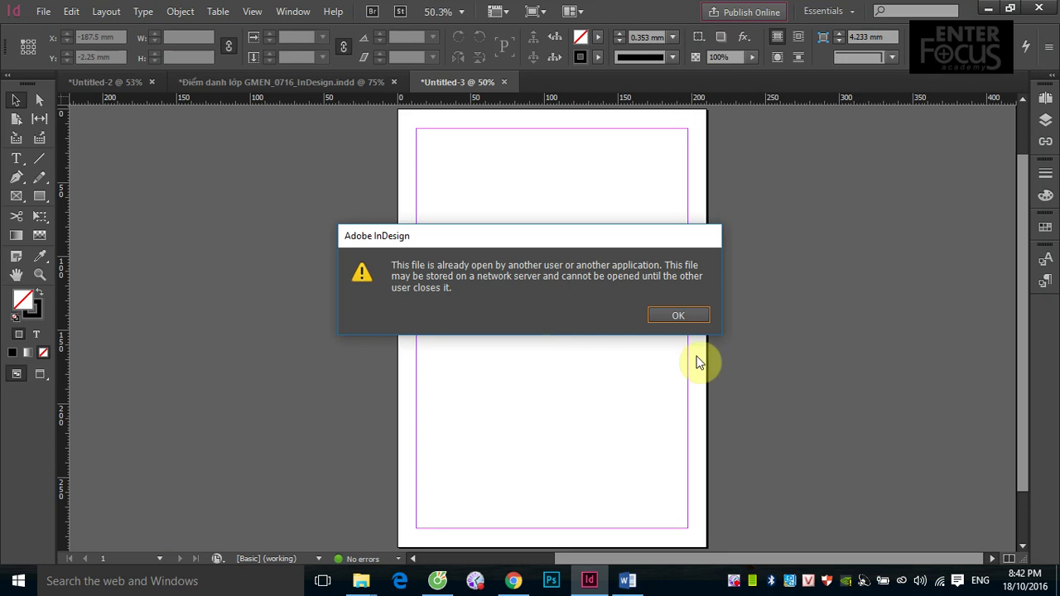
{"action": "left_click", "coordinate": [685, 319]}
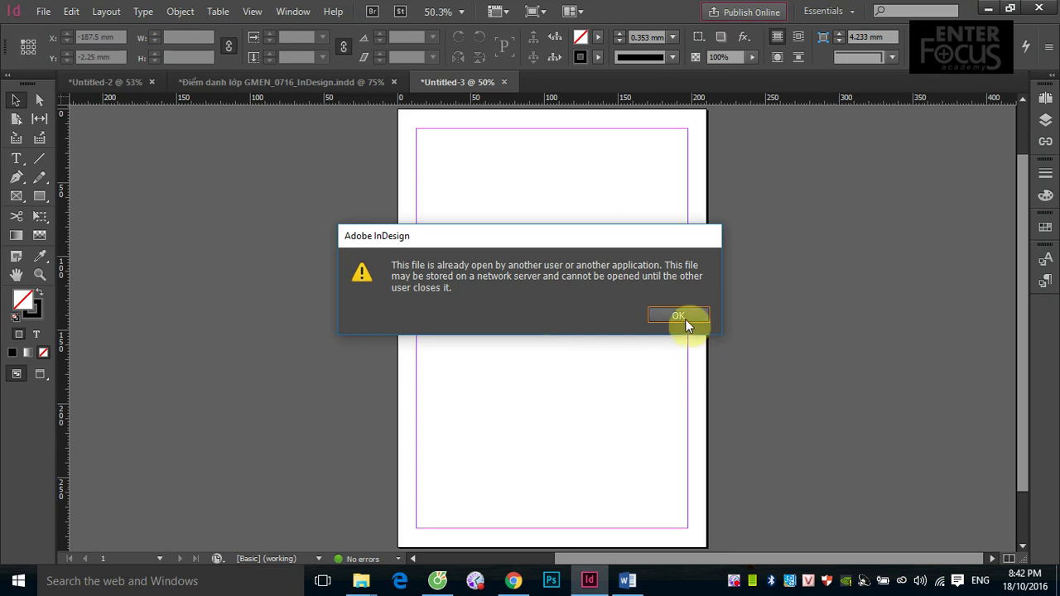
Switch to Word and close the Lorem ipsum dolor sit amet.docx document, leaving Word running
{"action": "left_click", "coordinate": [628, 581]}
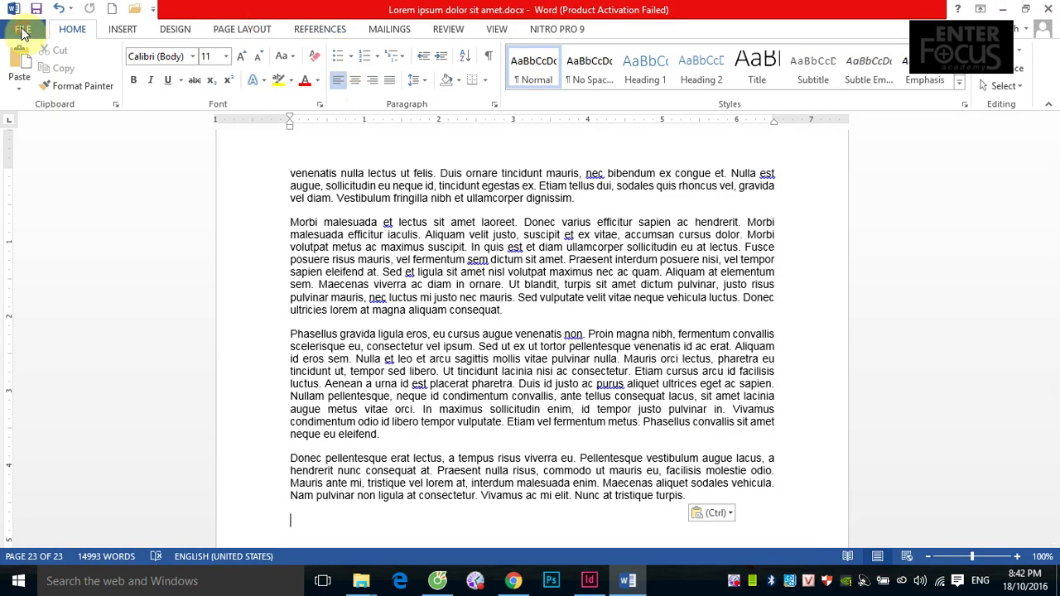
{"action": "left_click", "coordinate": [23, 29]}
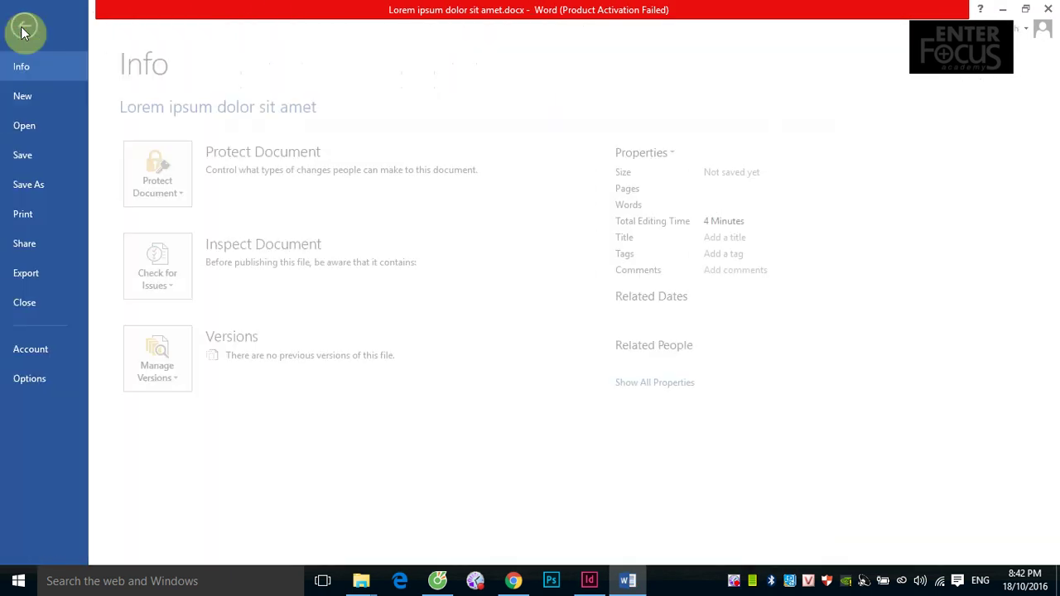
{"action": "left_click", "coordinate": [36, 302]}
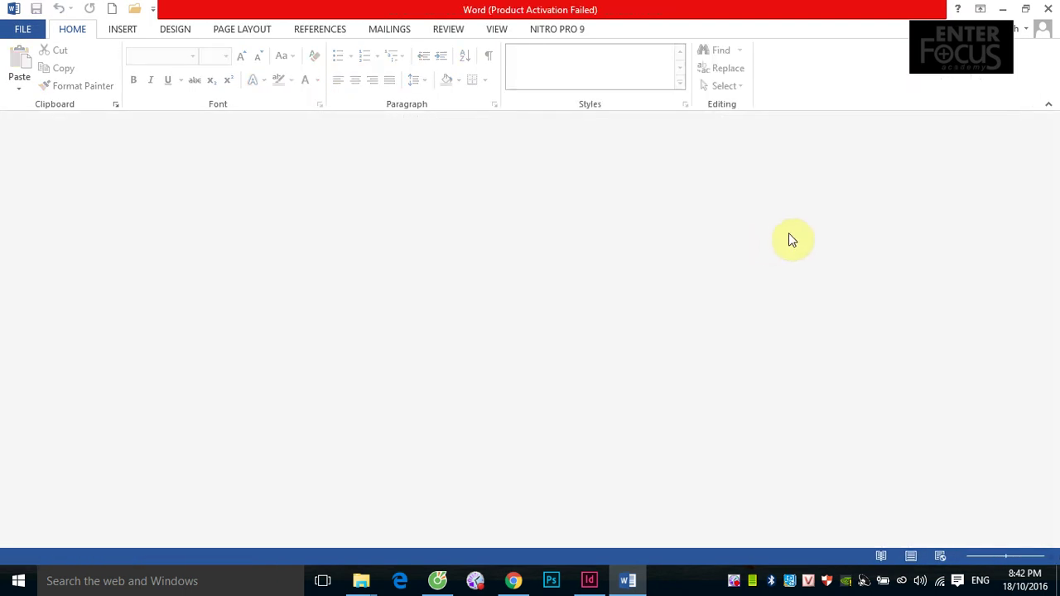
Switch to InDesign and place Lorem ipsum dolor sit amet.docx at the page's top-left margin corner, filling the area within the margins
{"action": "left_click", "coordinate": [589, 580]}
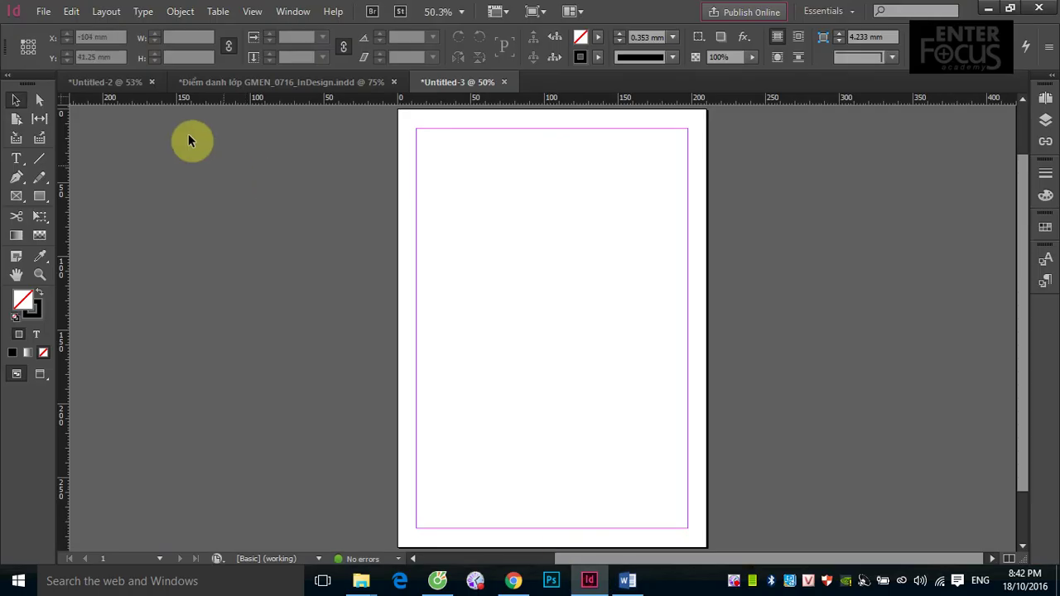
{"action": "left_click", "coordinate": [44, 12]}
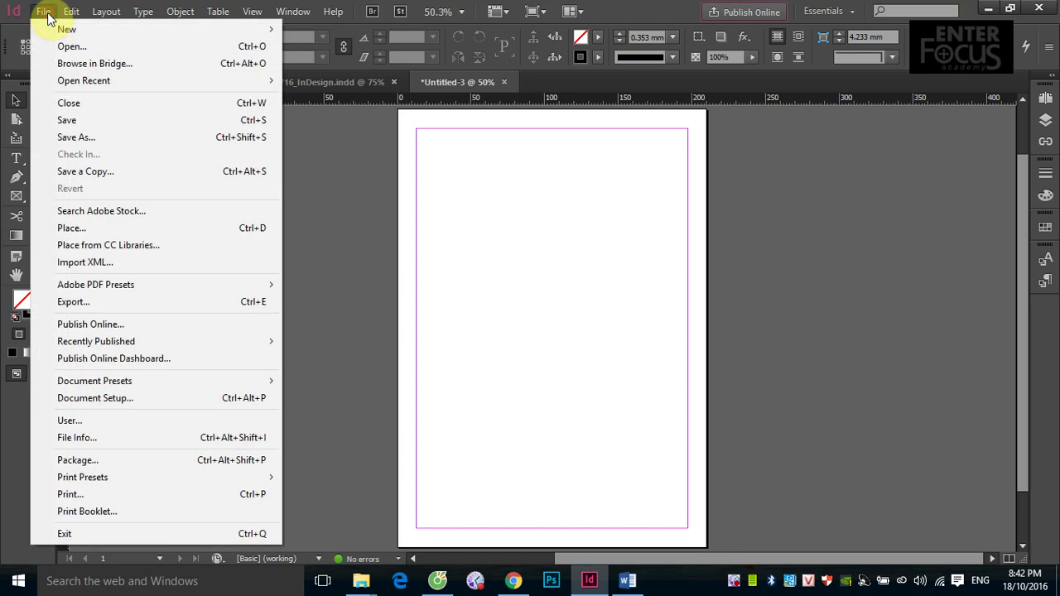
{"action": "left_click", "coordinate": [96, 229]}
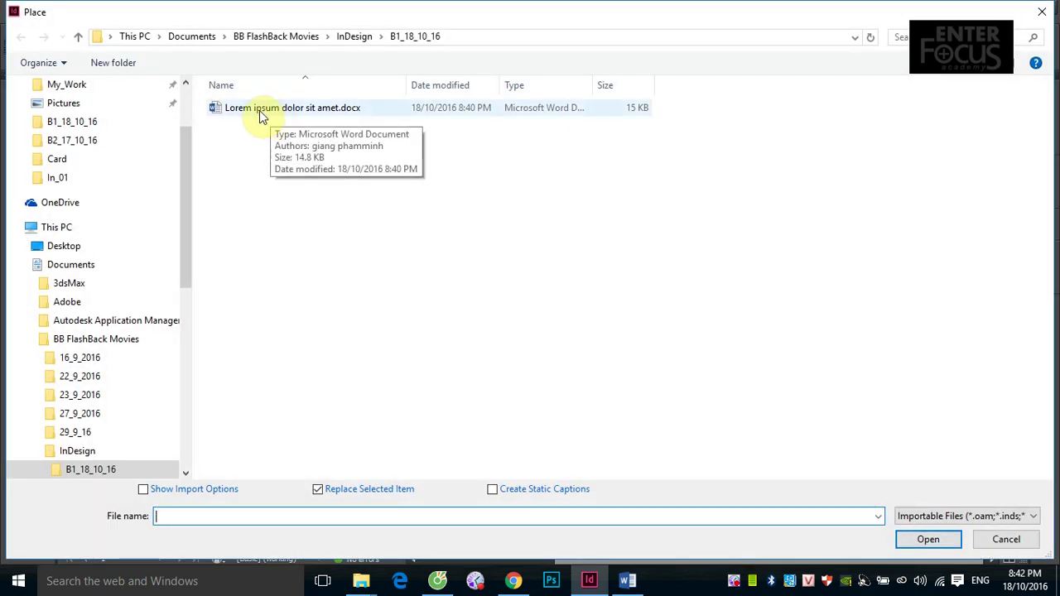
{"action": "double_click", "coordinate": [257, 109]}
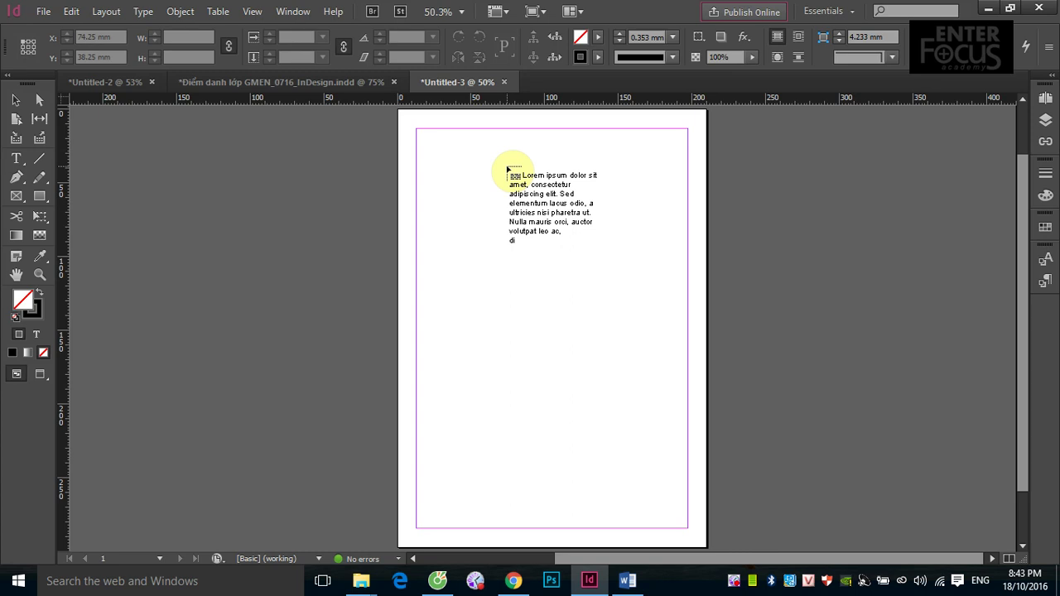
{"action": "left_click_drag", "start_coordinate": [506, 170], "coordinate": [417, 132]}
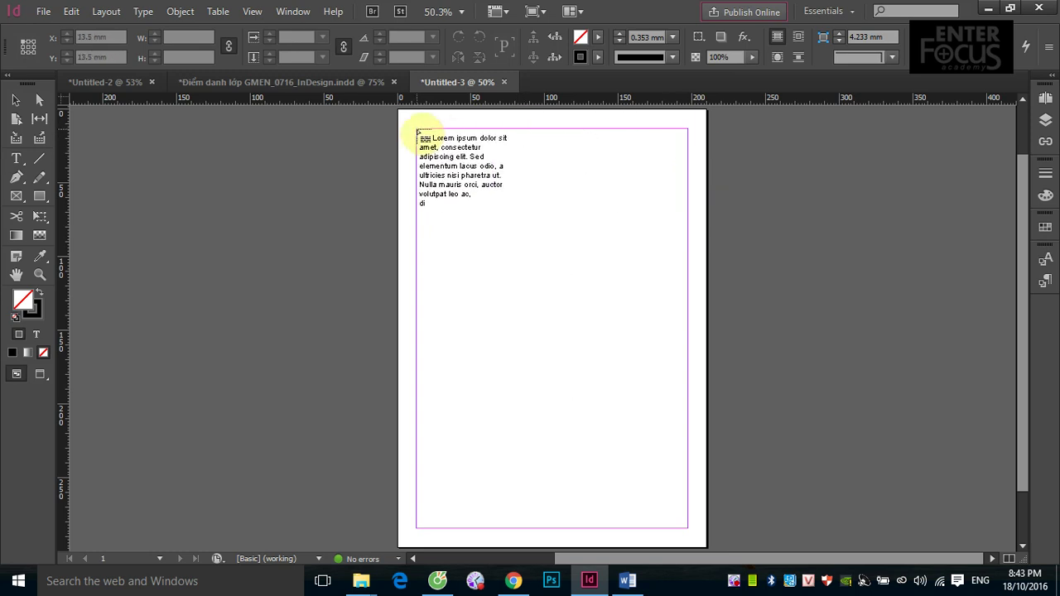
{"action": "left_click", "coordinate": [417, 132]}
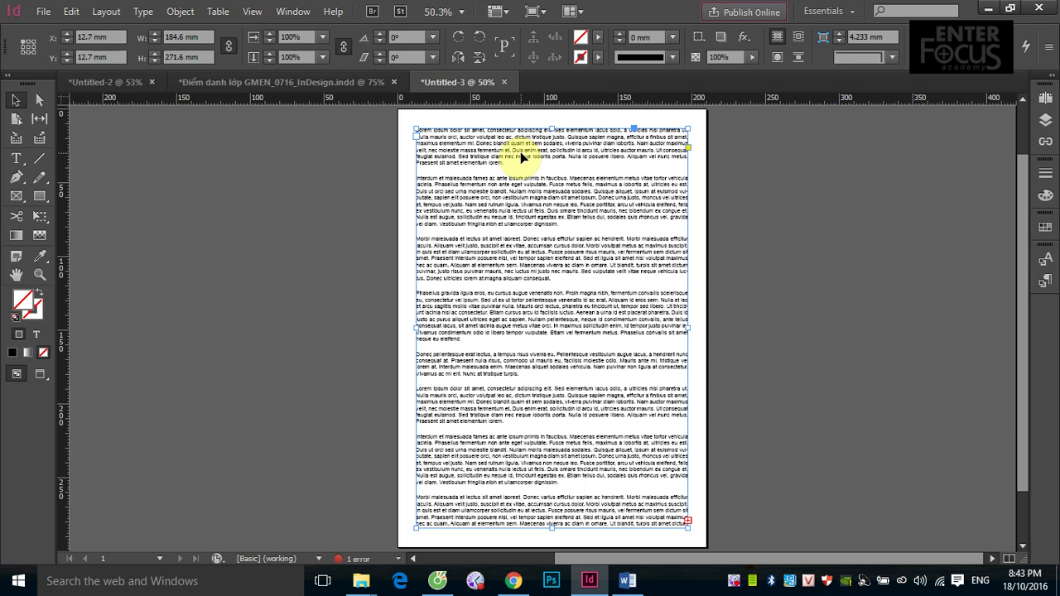
Delete the placed text frame from the page and open the Place dialog for another import
{"action": "key", "text": "Delete"}
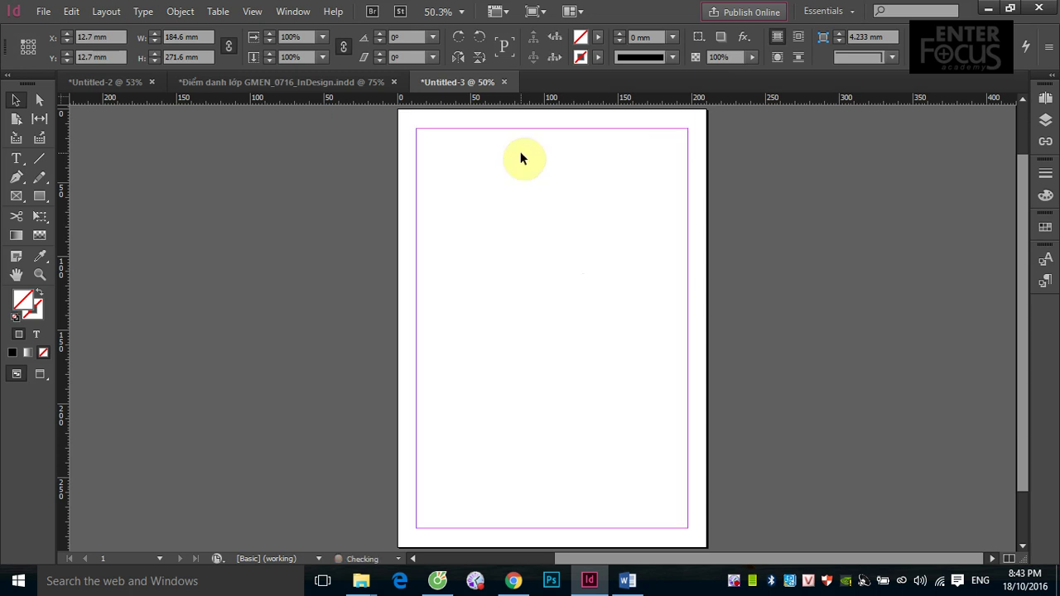
{"action": "left_click", "coordinate": [43, 12]}
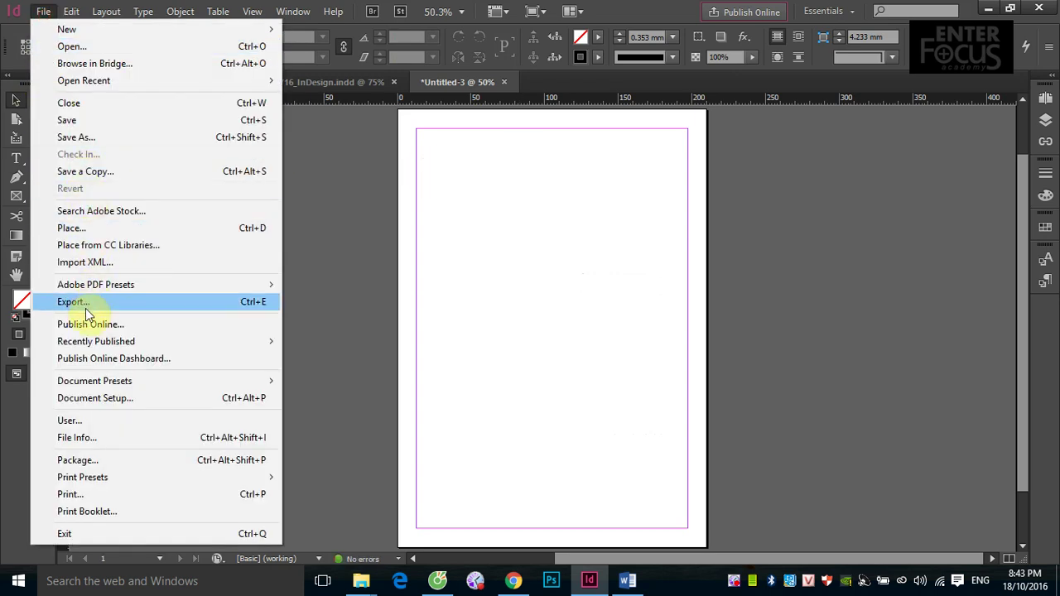
{"action": "left_click", "coordinate": [84, 229]}
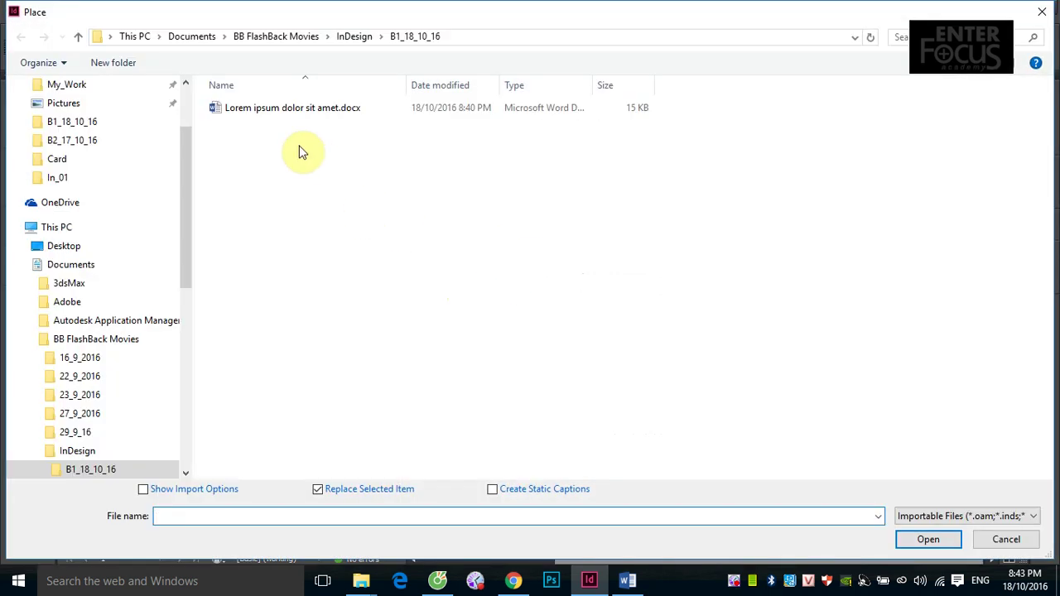